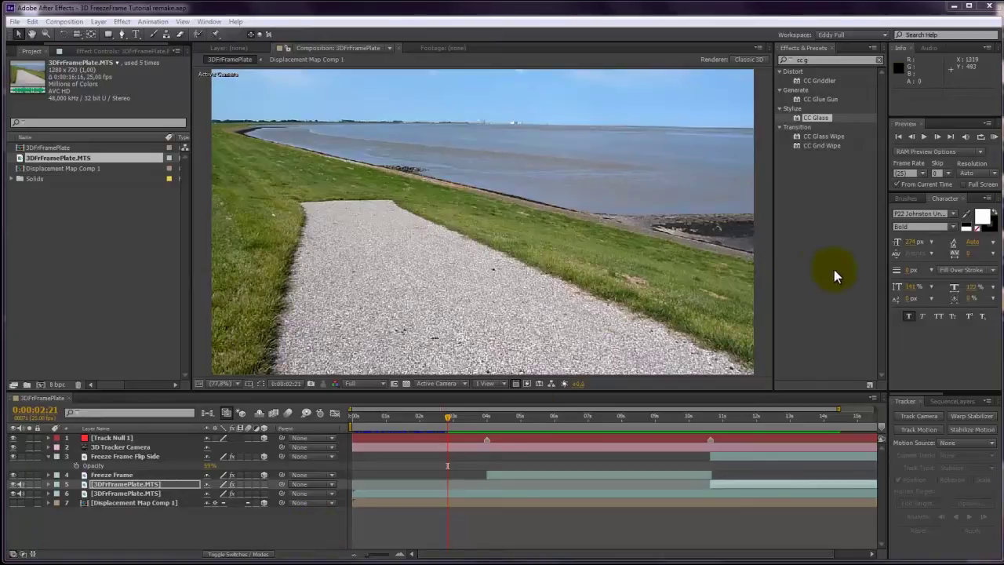
Preview the finished comp, then build a composition from 3DFrFramePlate.MTS and run Track Camera on it
{"action": "left_click", "coordinate": [993, 138]}
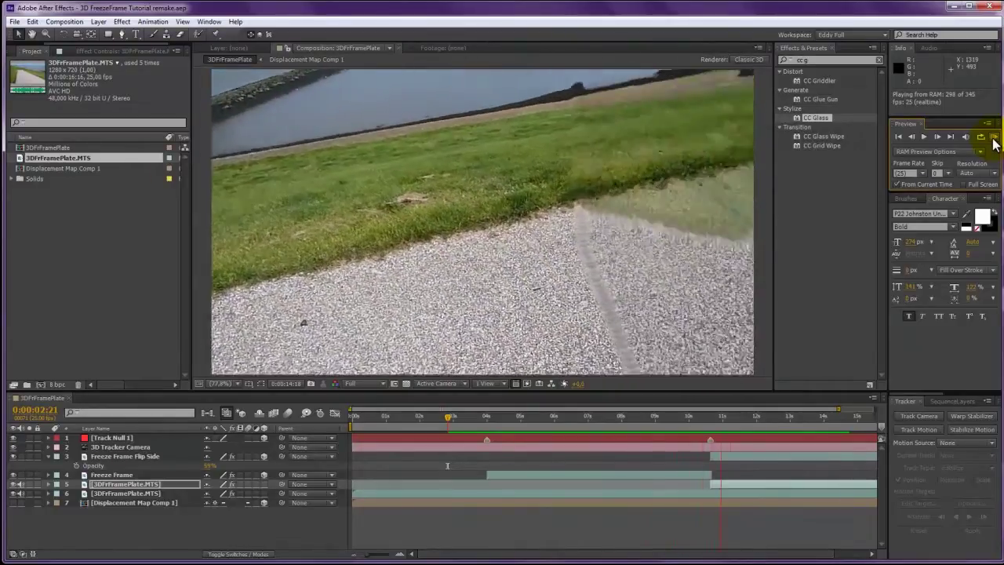
{"action": "left_click", "coordinate": [993, 139]}
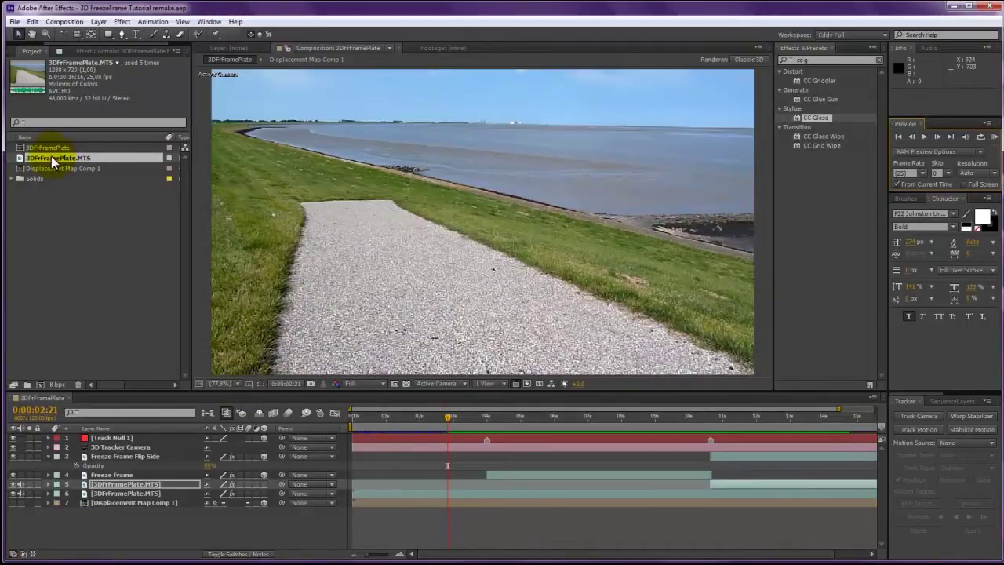
{"action": "left_click_drag", "start_coordinate": [48, 159], "coordinate": [41, 385]}
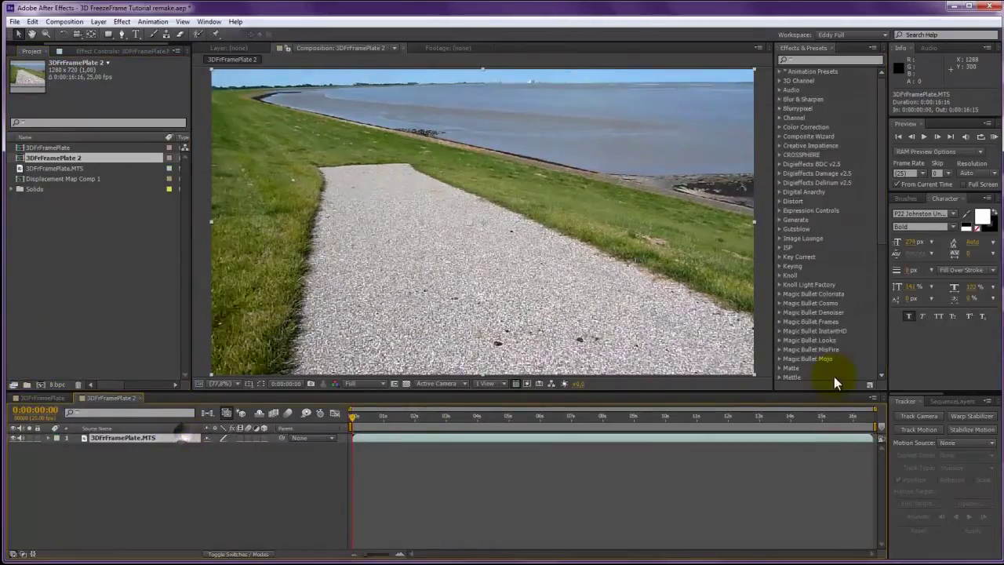
{"action": "left_click", "coordinate": [924, 416]}
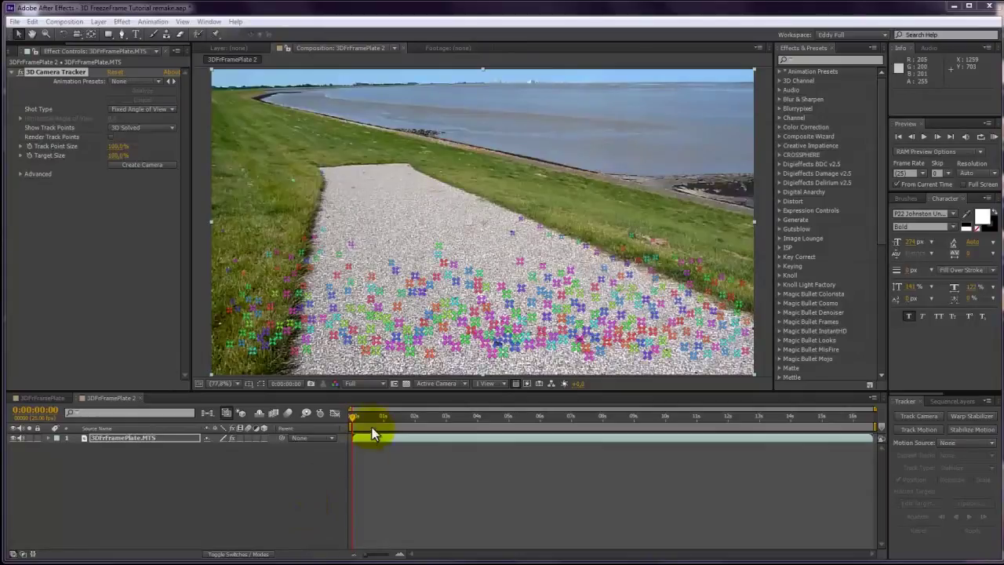
At a later frame, lasso road track points on the right and create a null and camera from them
{"action": "left_click_drag", "start_coordinate": [352, 421], "coordinate": [664, 422]}
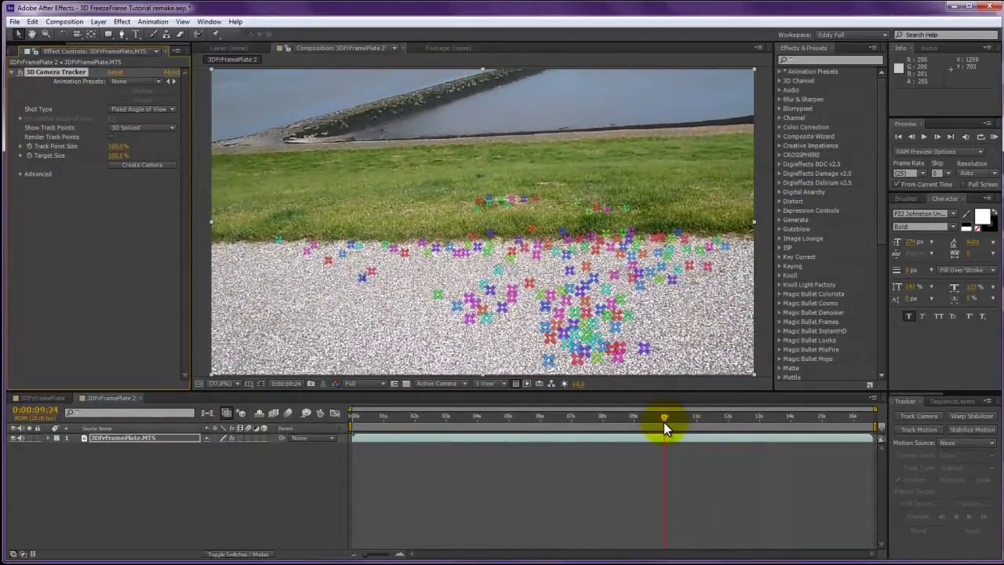
{"action": "left_click", "coordinate": [615, 273]}
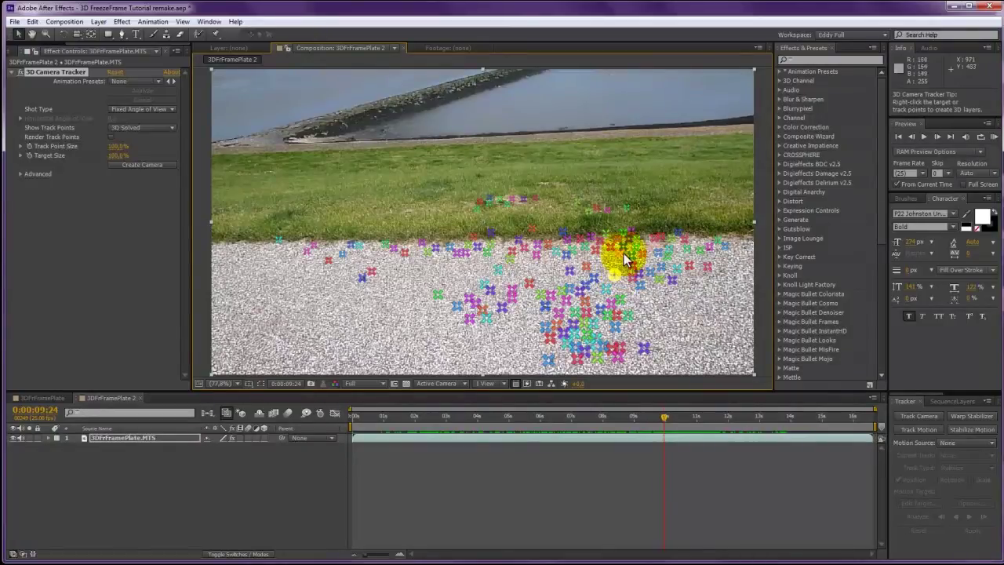
{"action": "mouse_move", "coordinate": [624, 239]}
{"action": "left_mouse_down"}
{"action": "mouse_move", "coordinate": [599, 286]}
{"action": "mouse_move", "coordinate": [610, 345]}
{"action": "mouse_move", "coordinate": [648, 326]}
{"action": "mouse_move", "coordinate": [633, 244]}
{"action": "left_mouse_up"}
{"action": "right_click", "coordinate": [622, 283]}
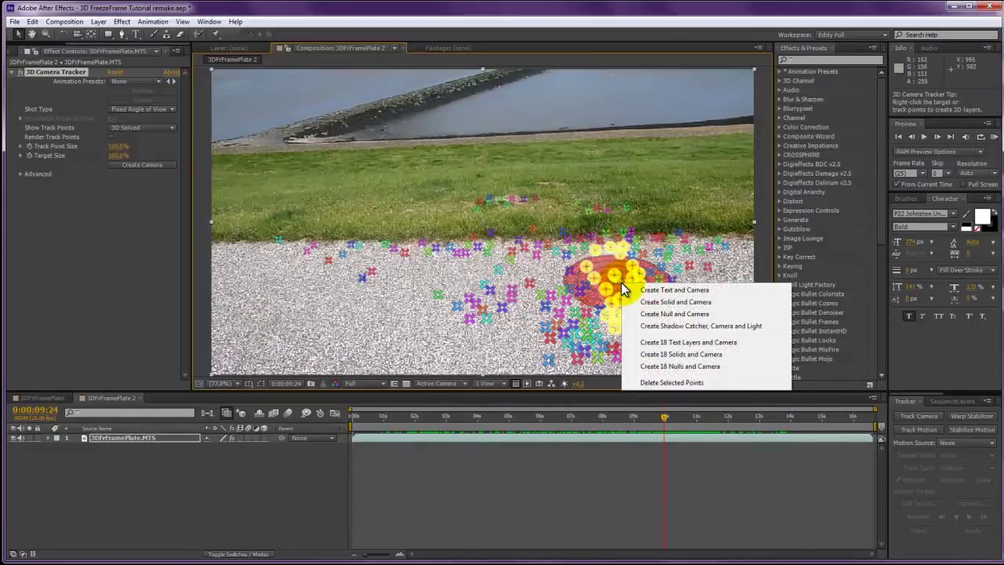
{"action": "left_click", "coordinate": [659, 315]}
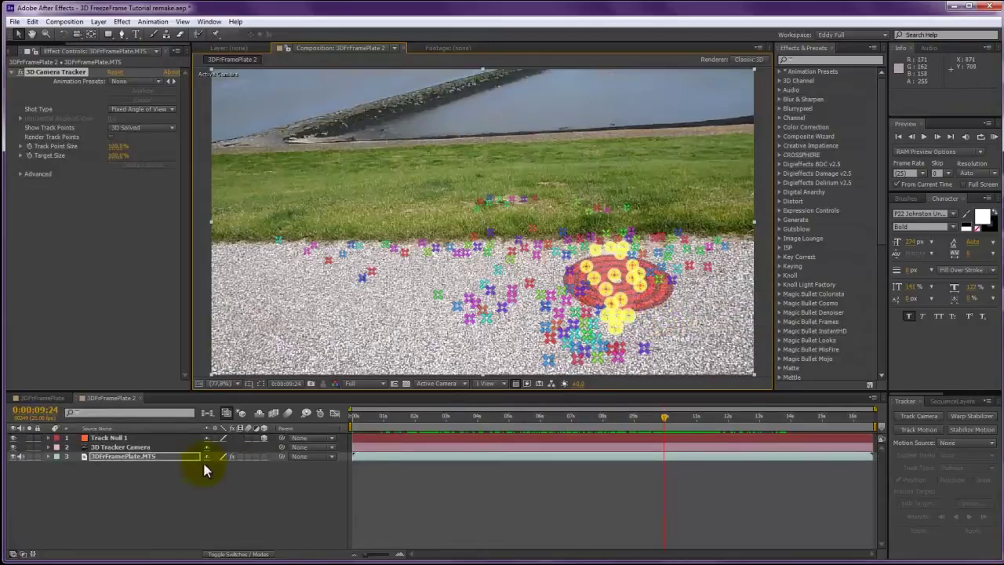
Check that Track Null 1 stays on the road, then add 3DFrFramePlate.MTS below the camera
{"action": "left_click", "coordinate": [128, 437]}
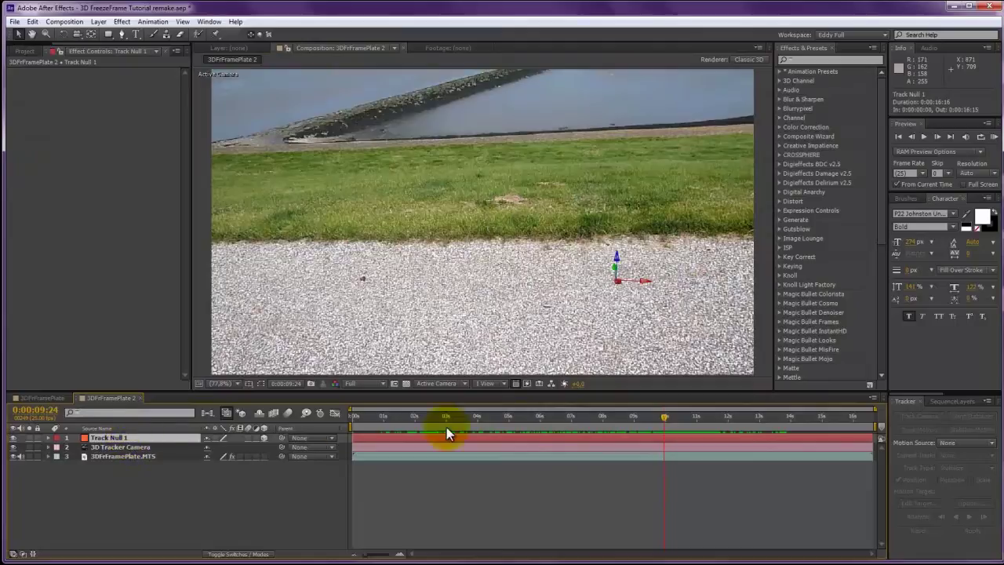
{"action": "left_click_drag", "start_coordinate": [662, 418], "coordinate": [385, 420]}
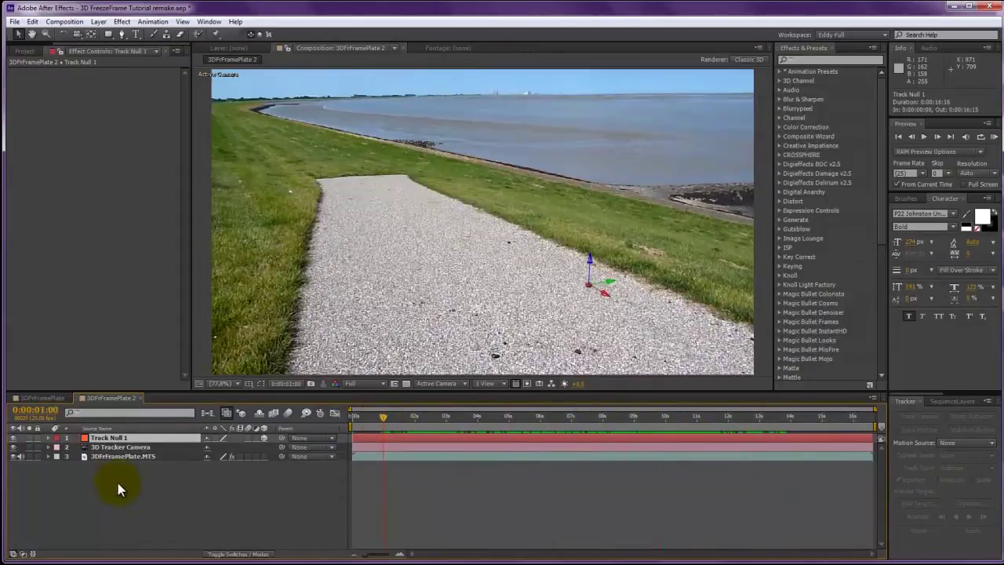
{"action": "left_click", "coordinate": [24, 52]}
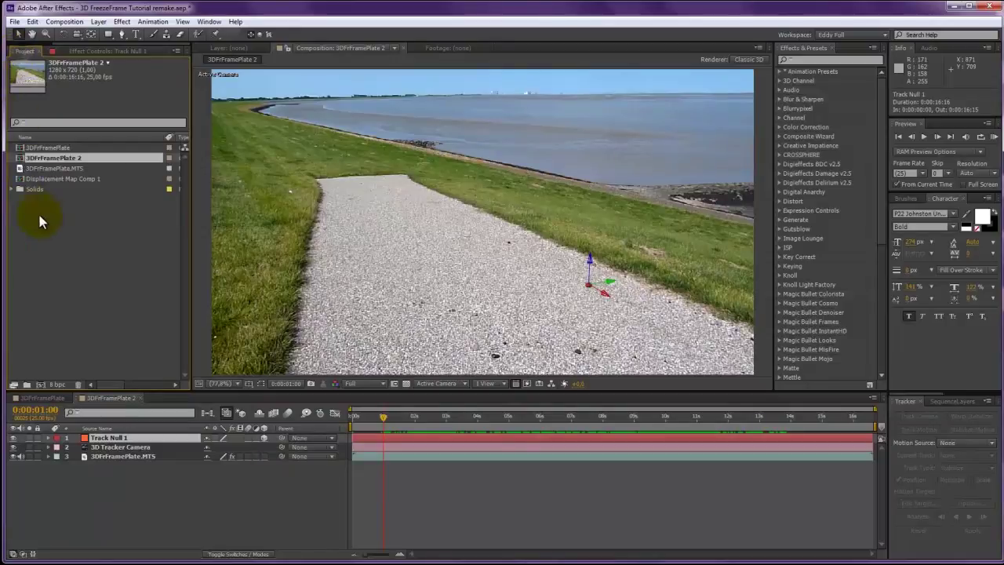
{"action": "left_click", "coordinate": [49, 169]}
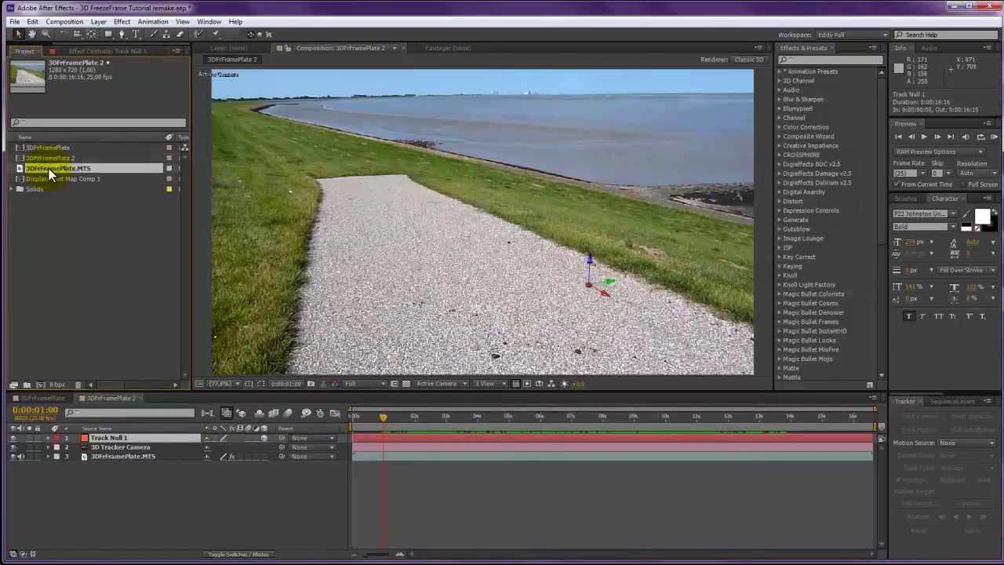
{"action": "left_click_drag", "start_coordinate": [49, 171], "coordinate": [69, 453]}
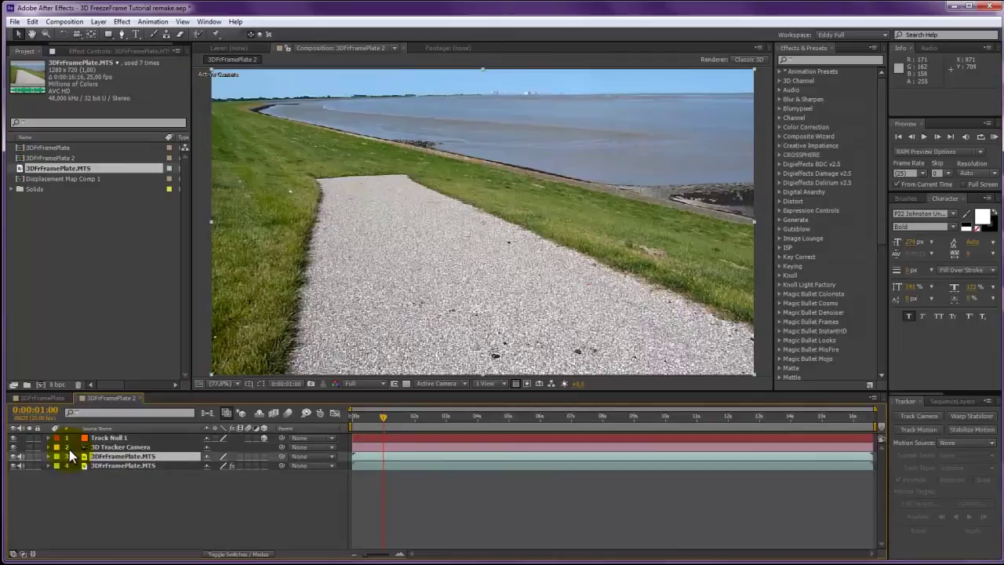
Rename the newly added footage layer to 'Freeze Frame'
{"action": "left_click", "coordinate": [113, 459]}
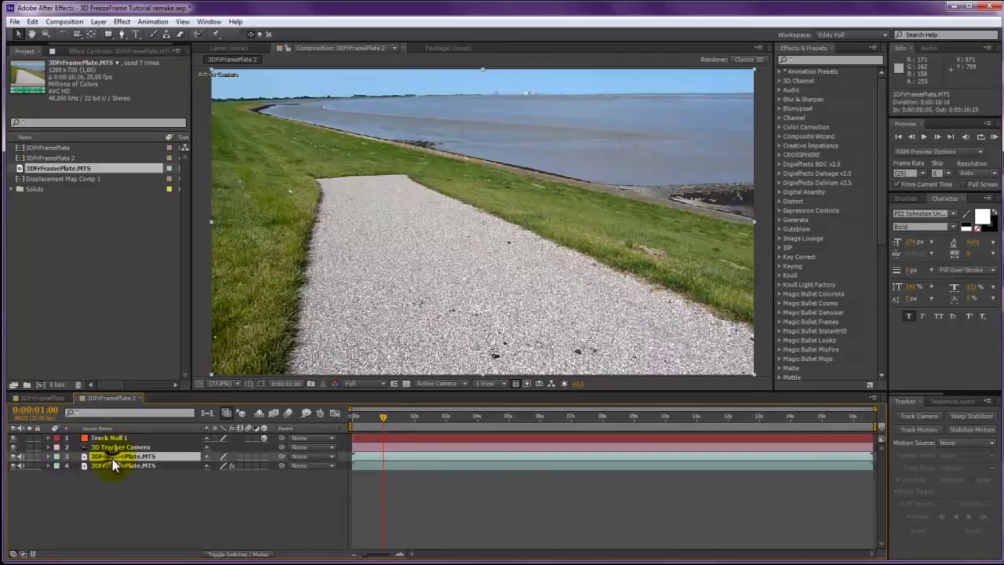
{"action": "key", "text": "Return"}
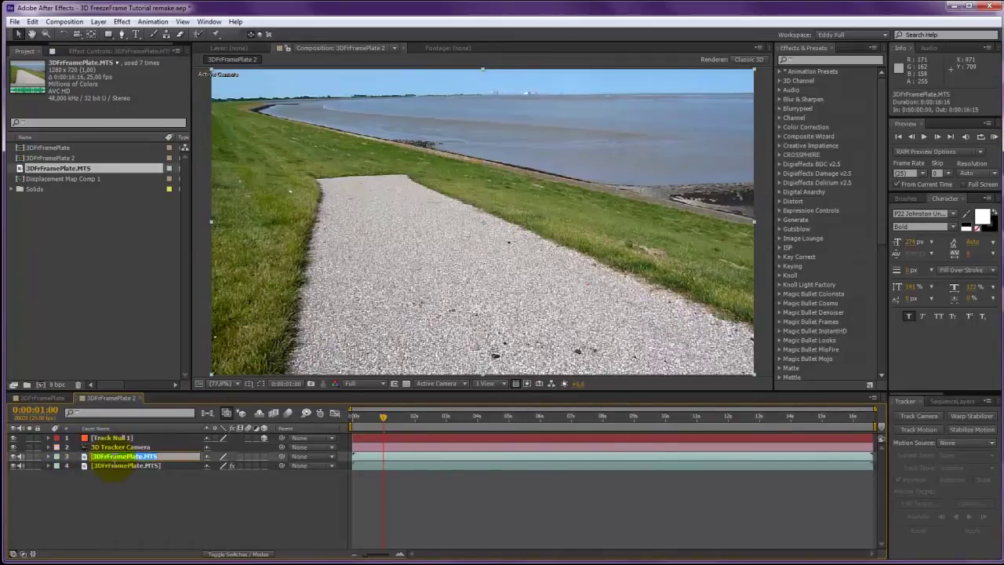
{"action": "type", "text": "Freeze"}
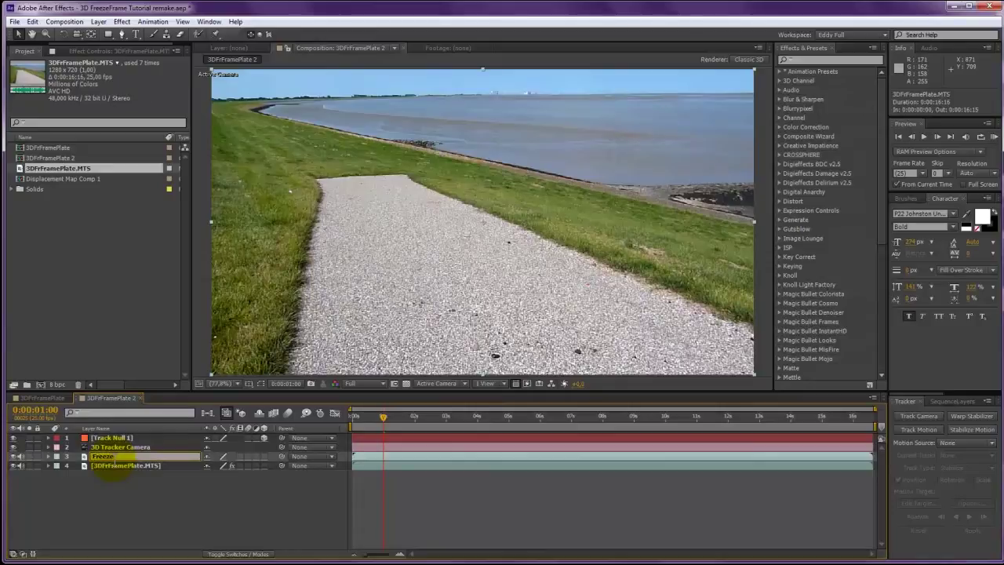
{"action": "type", "text": " Frame"}
{"action": "key", "text": "Return"}
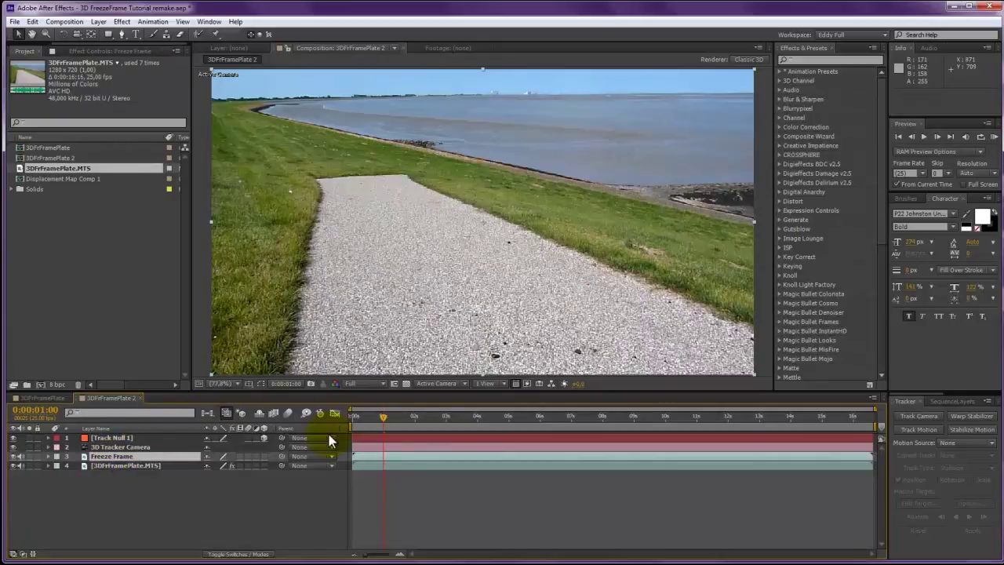
Trim the Freeze Frame layer's in-point to 0:00:03:24, the frame checked against Track Null 1
{"action": "left_click_drag", "start_coordinate": [383, 416], "coordinate": [476, 414]}
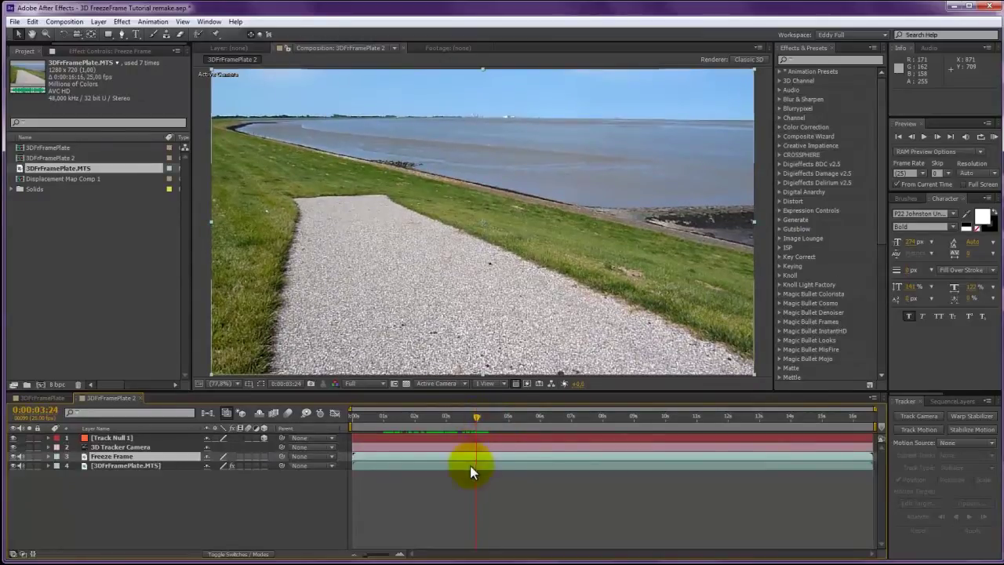
{"action": "left_click", "coordinate": [157, 437]}
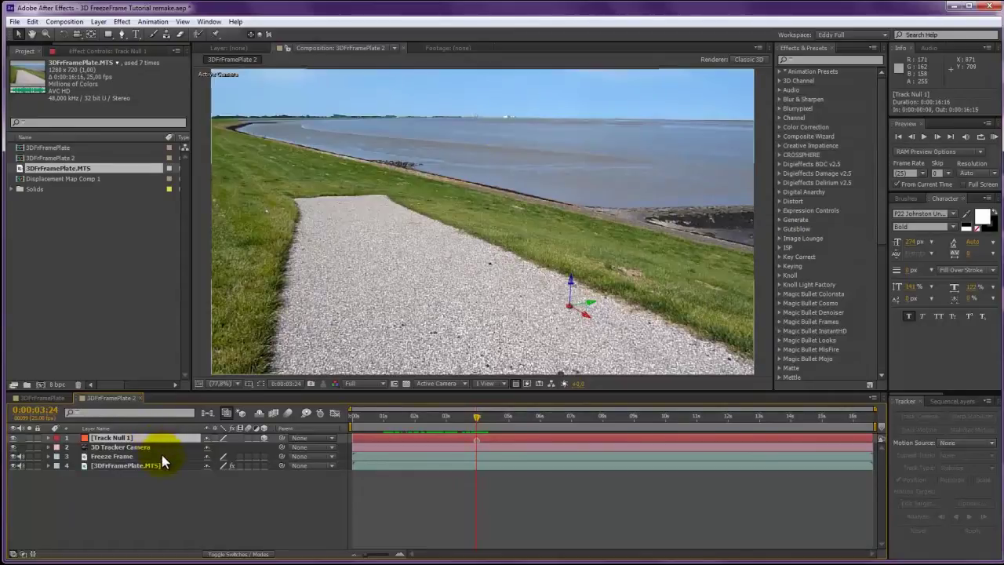
{"action": "left_click", "coordinate": [162, 455]}
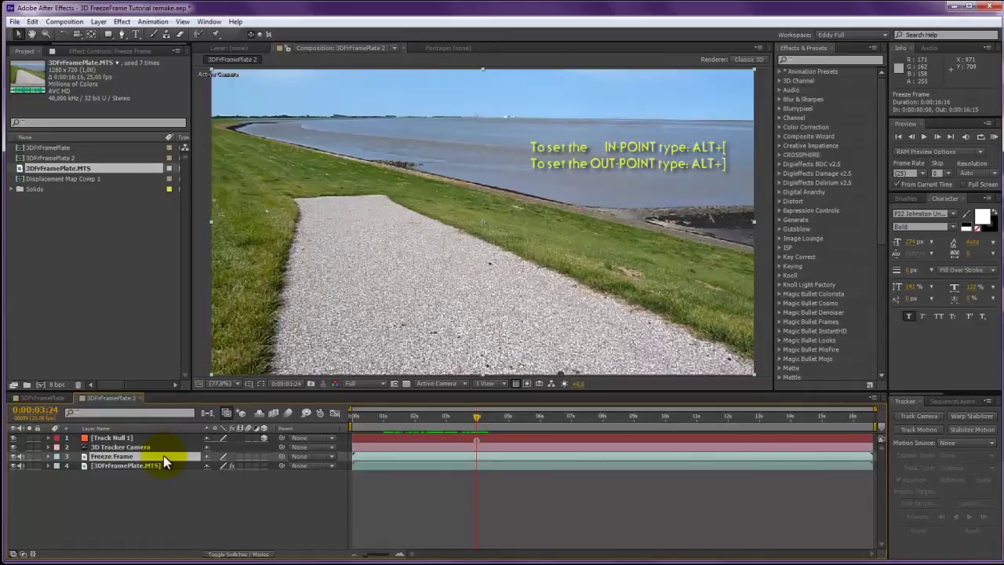
{"action": "key", "text": "alt+bracketleft"}
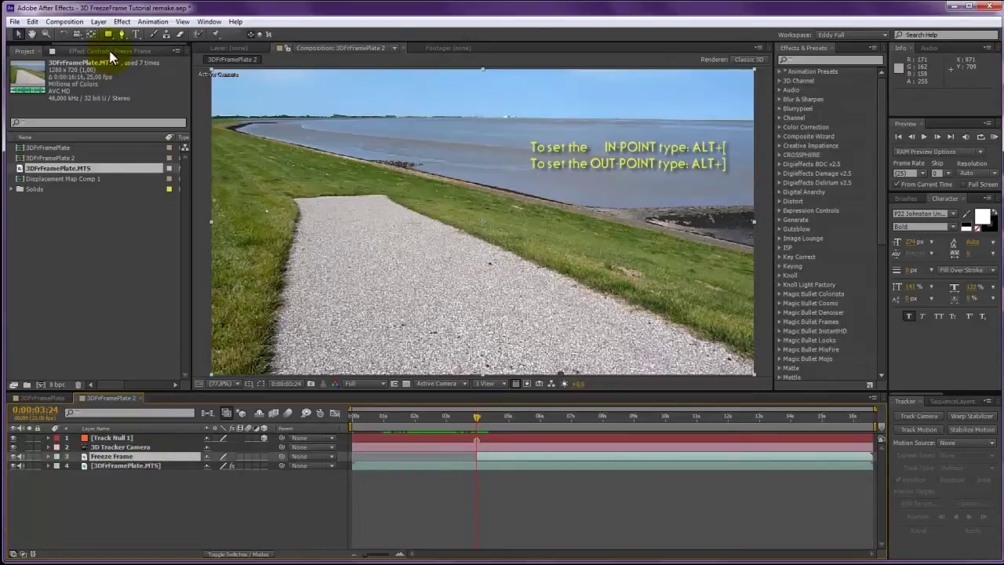
Apply Layer > Time > Freeze Frame to hold the layer on 0:00:03:24
{"action": "left_click", "coordinate": [98, 24]}
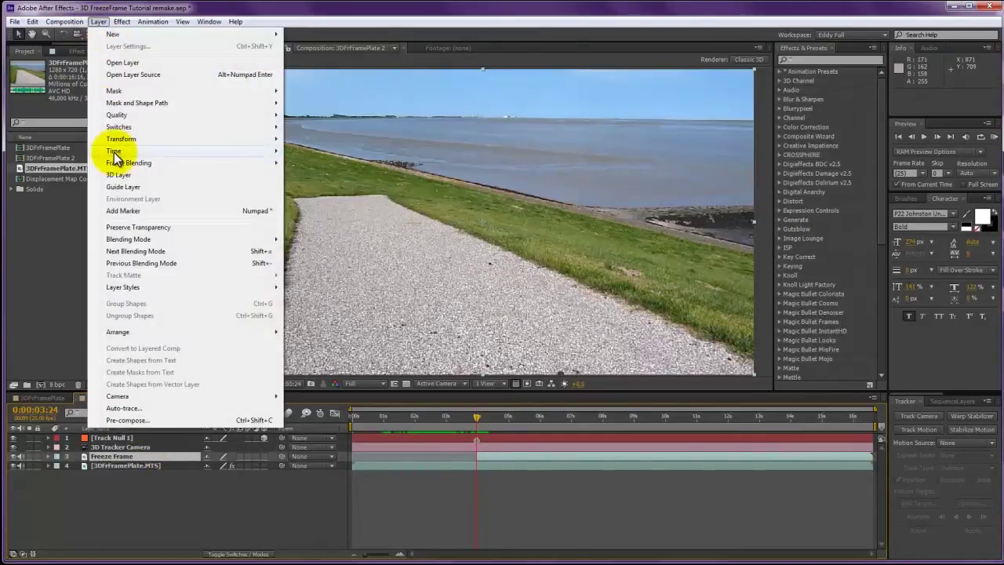
{"action": "mouse_move", "coordinate": [114, 152]}
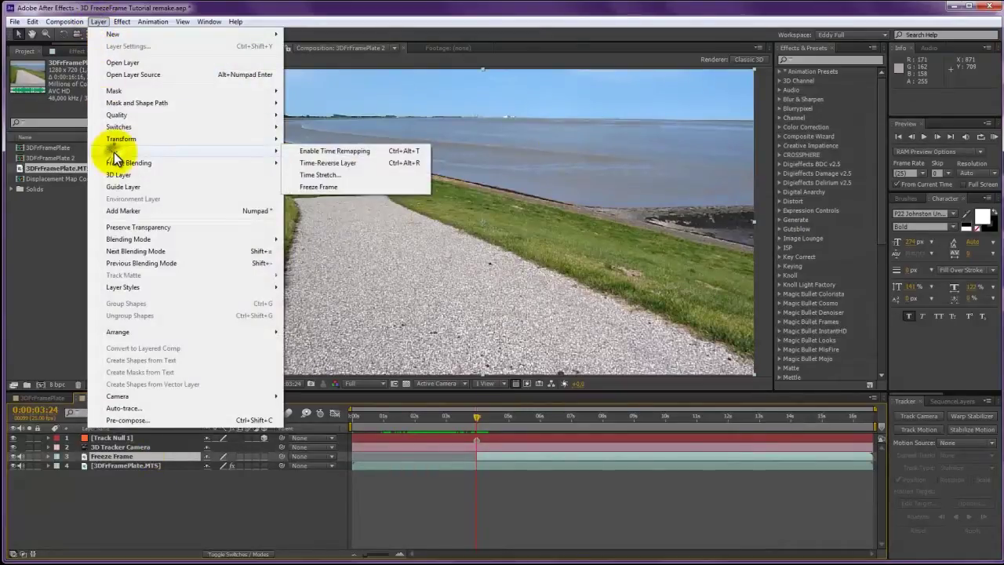
{"action": "left_click", "coordinate": [313, 188]}
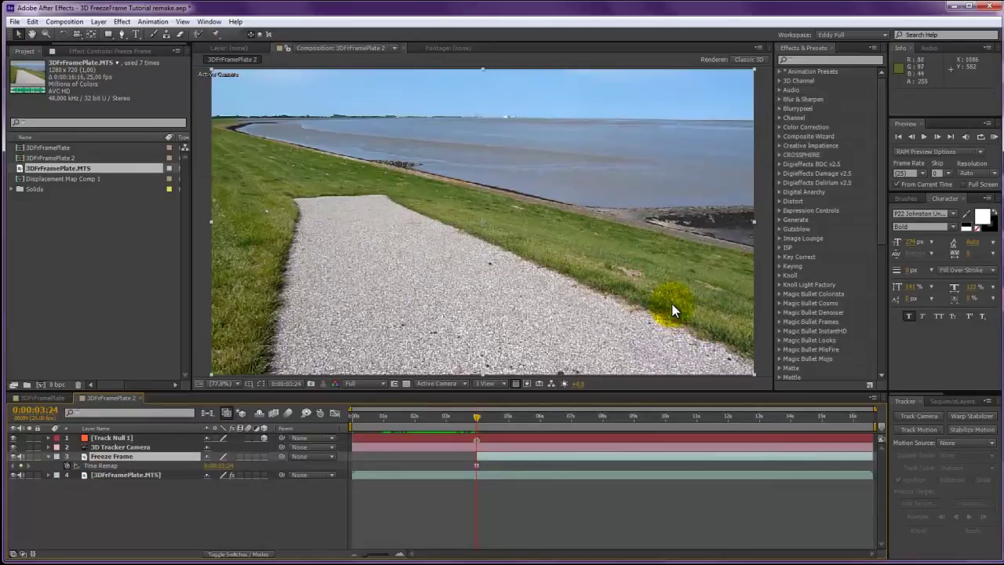
Apply CI Feathered Crop to Freeze Frame with Crop left at 24%, then select the background footage layer
{"action": "left_click", "coordinate": [778, 145]}
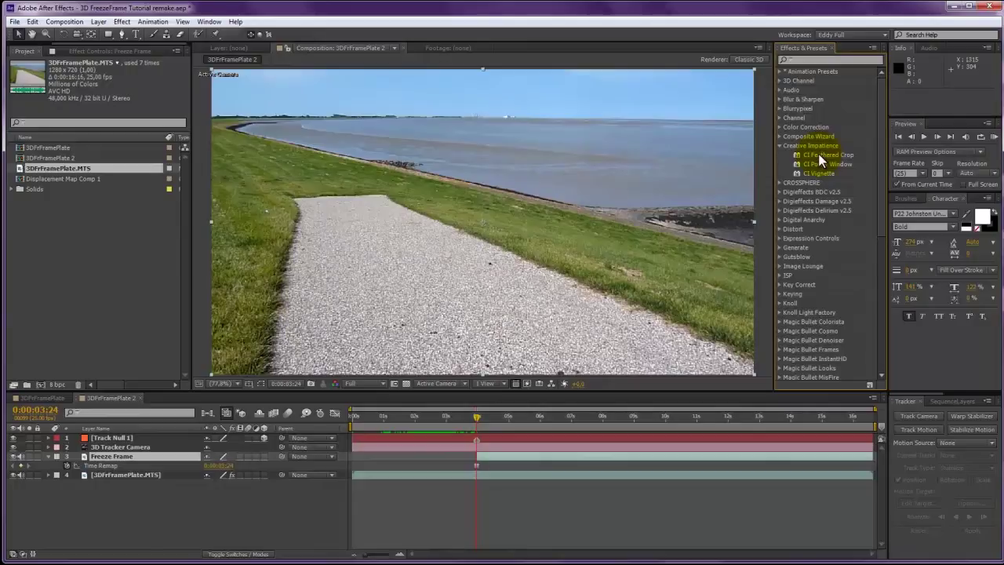
{"action": "left_click_drag", "start_coordinate": [820, 160], "coordinate": [530, 461]}
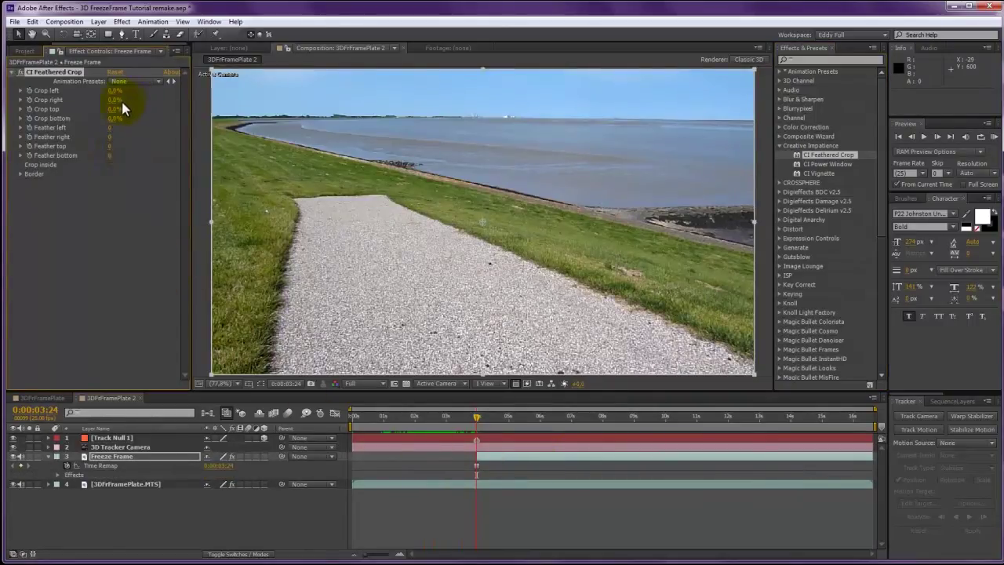
{"action": "left_click_drag", "start_coordinate": [115, 100], "coordinate": [130, 93]}
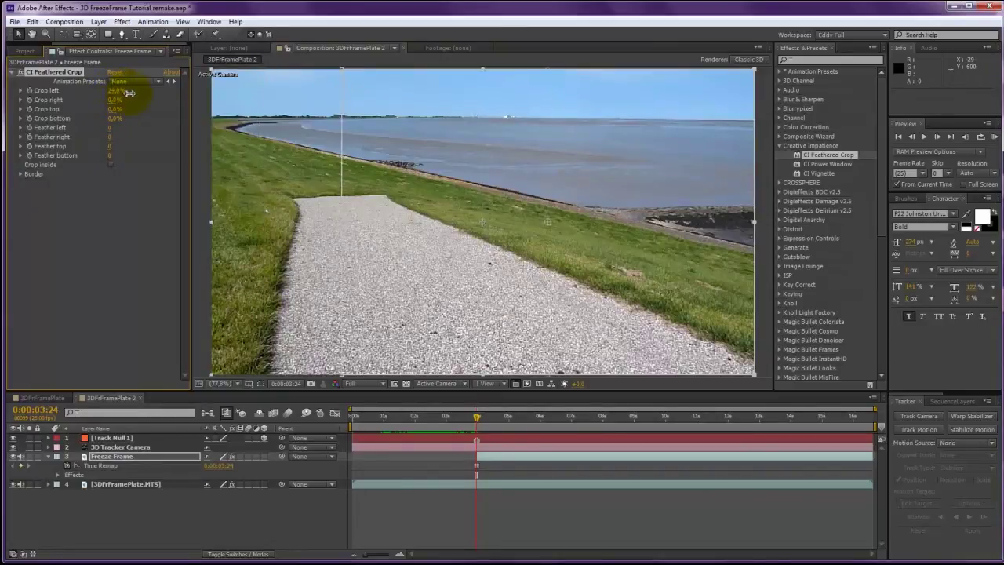
{"action": "left_click", "coordinate": [137, 482]}
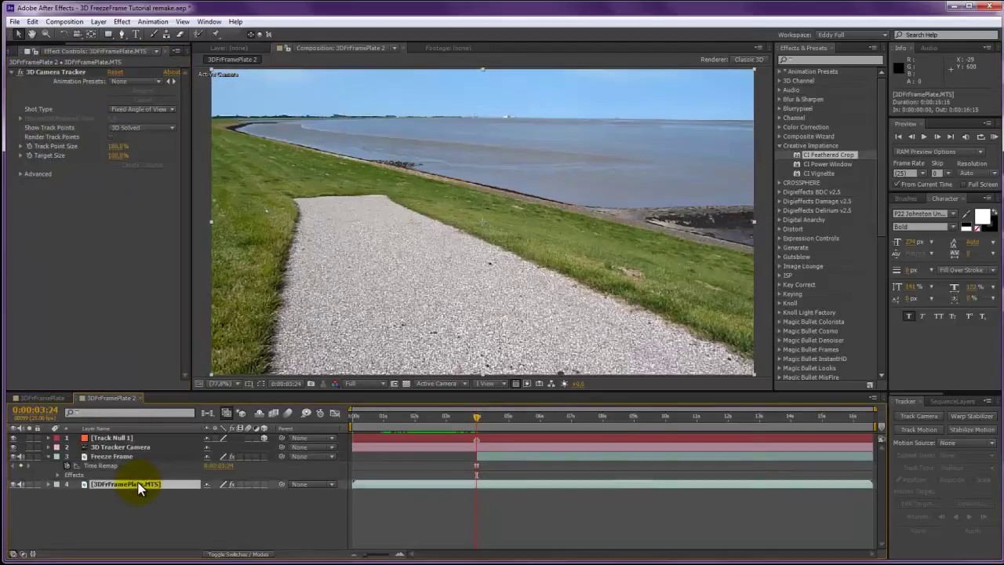
Dim the background footage to 53% opacity and crop Freeze Frame 32% right and 22% bottom
{"action": "key", "text": "t"}
{"action": "left_click_drag", "start_coordinate": [207, 502], "coordinate": [182, 497]}
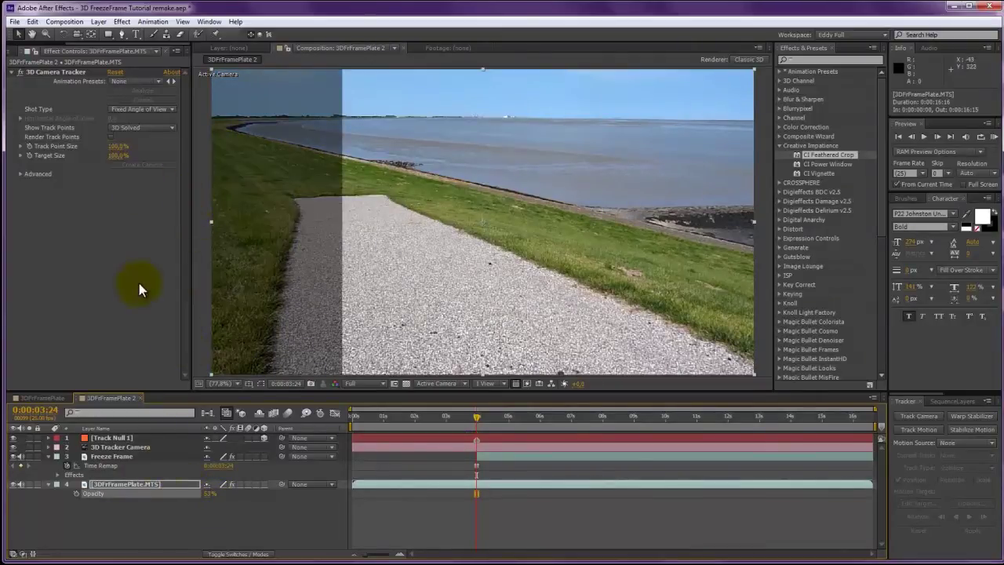
{"action": "left_click", "coordinate": [129, 456]}
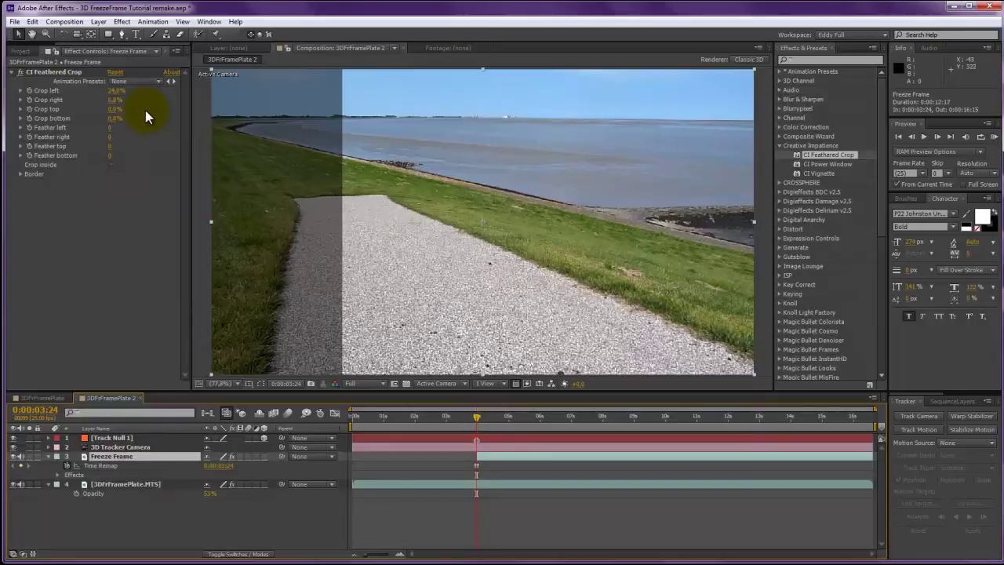
{"action": "left_click_drag", "start_coordinate": [119, 100], "coordinate": [130, 118]}
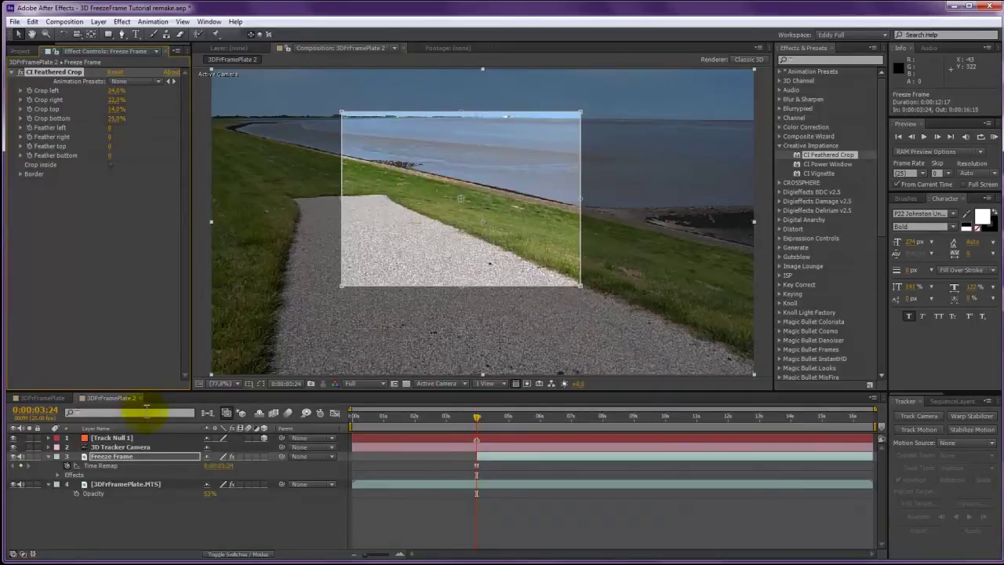
{"action": "left_click", "coordinate": [142, 436]}
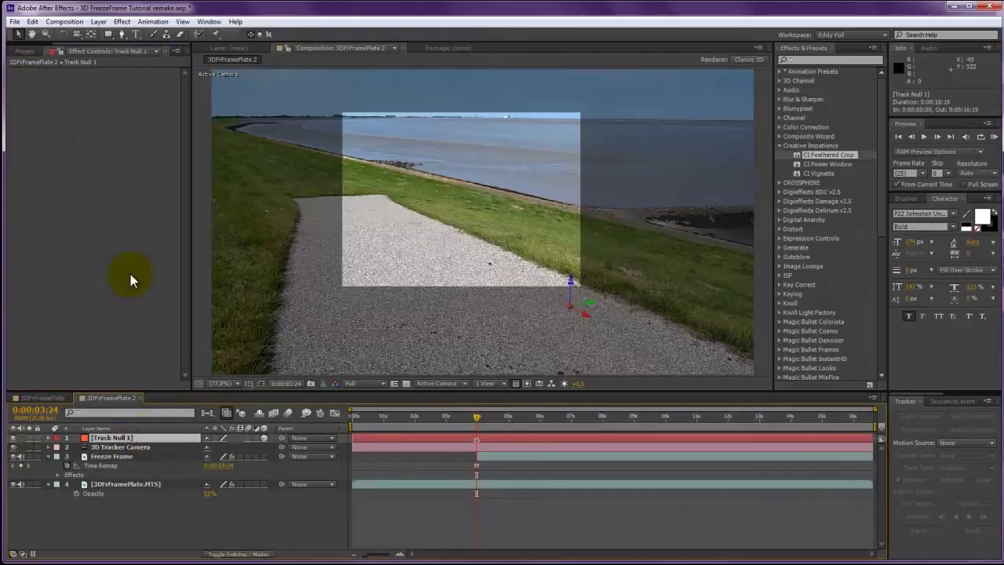
{"action": "left_click", "coordinate": [137, 455]}
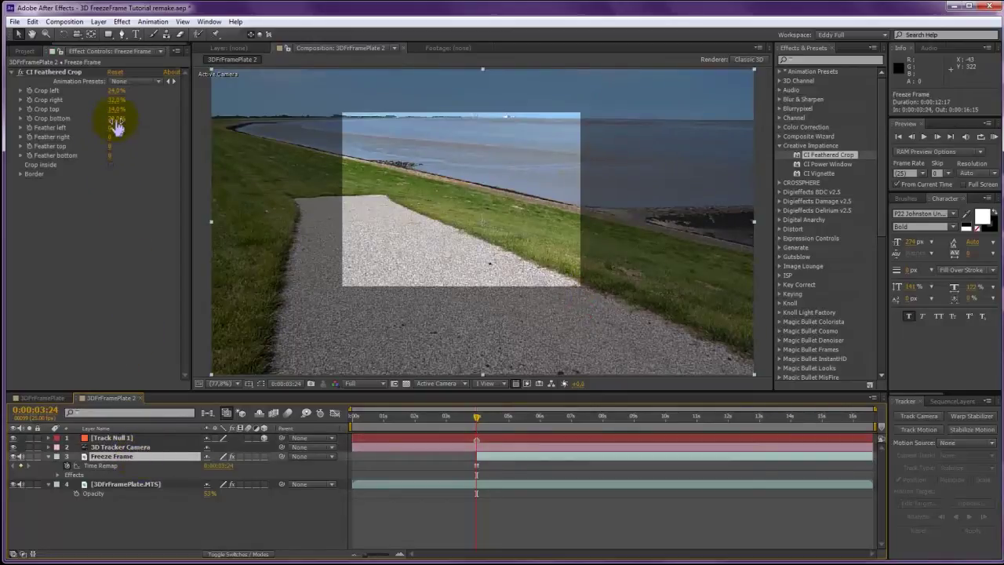
{"action": "left_click_drag", "start_coordinate": [114, 119], "coordinate": [116, 120]}
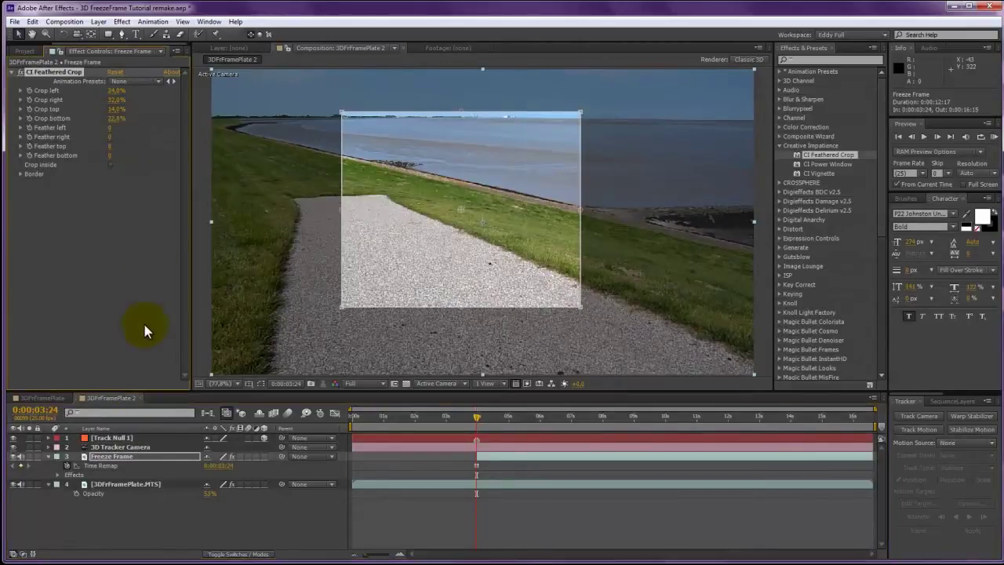
Scale Track Null 1 up to about 1002% and collapse its properties
{"action": "left_click", "coordinate": [124, 440]}
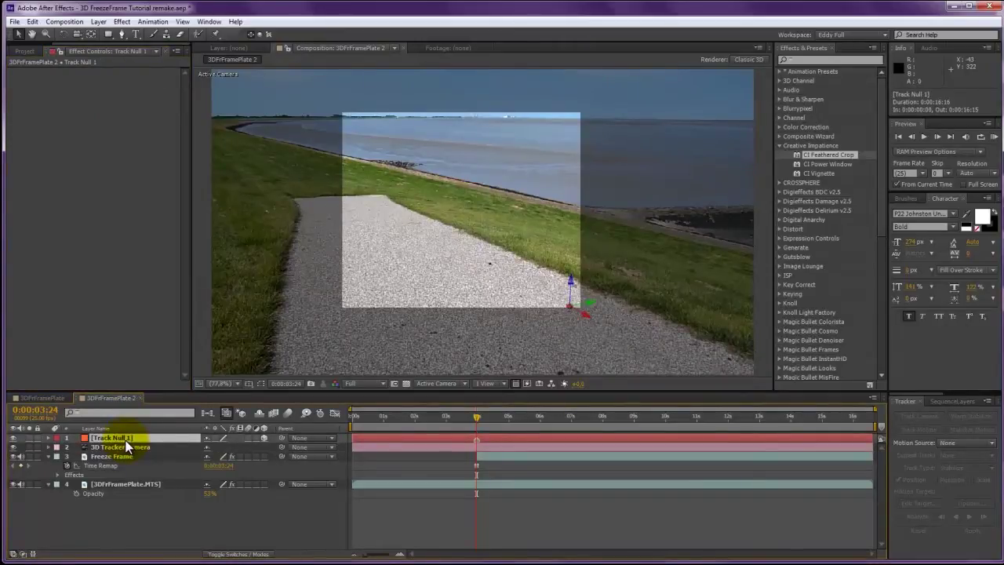
{"action": "key", "text": "s"}
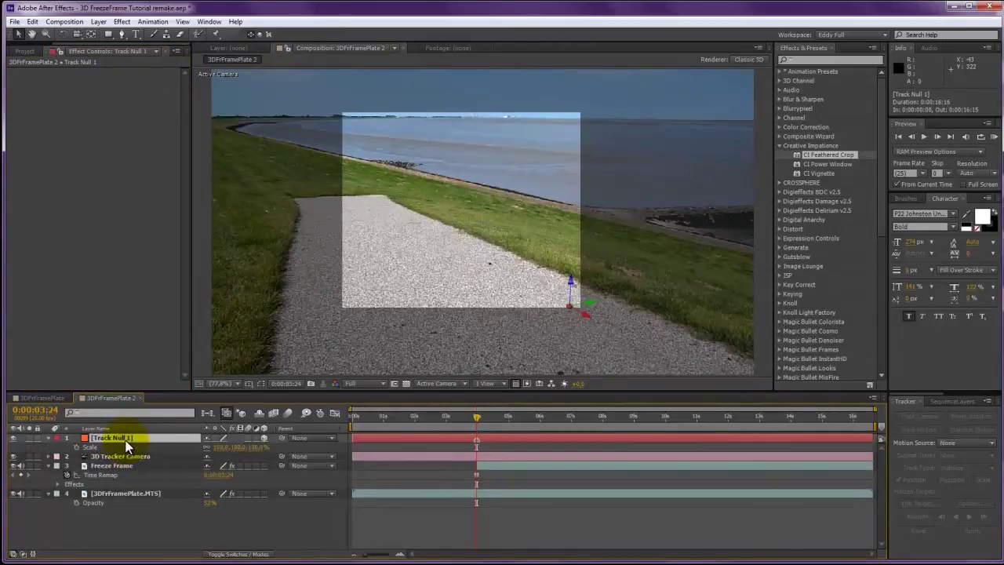
{"action": "left_click", "coordinate": [236, 446]}
{"action": "left_click_drag", "start_coordinate": [235, 446], "coordinate": [695, 437]}
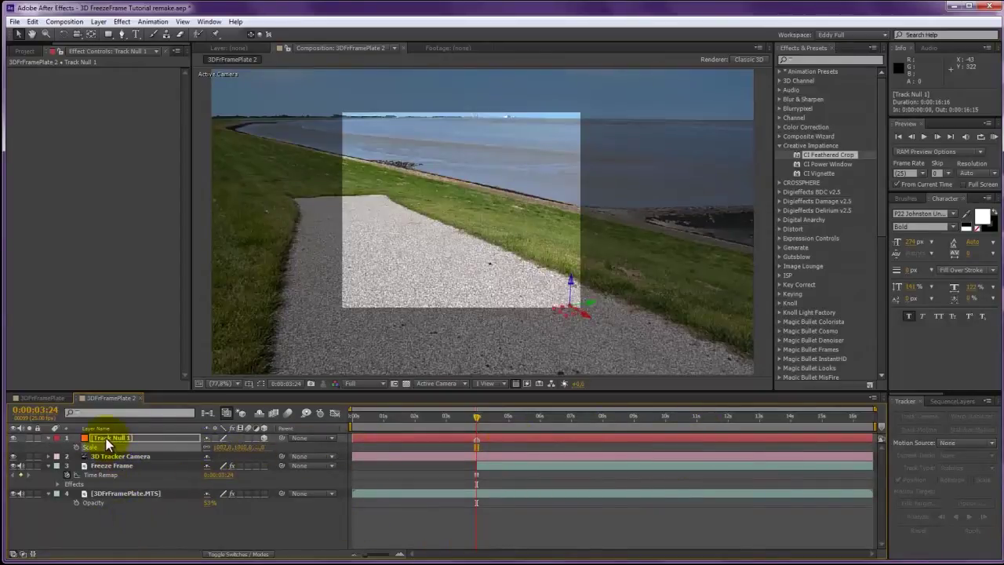
{"action": "left_click", "coordinate": [48, 438]}
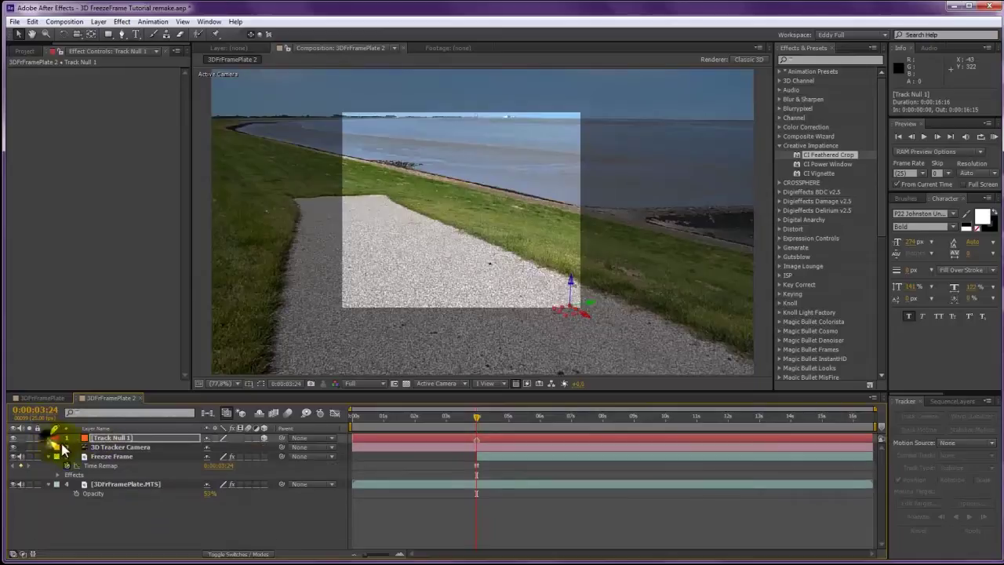
{"action": "left_click", "coordinate": [109, 456]}
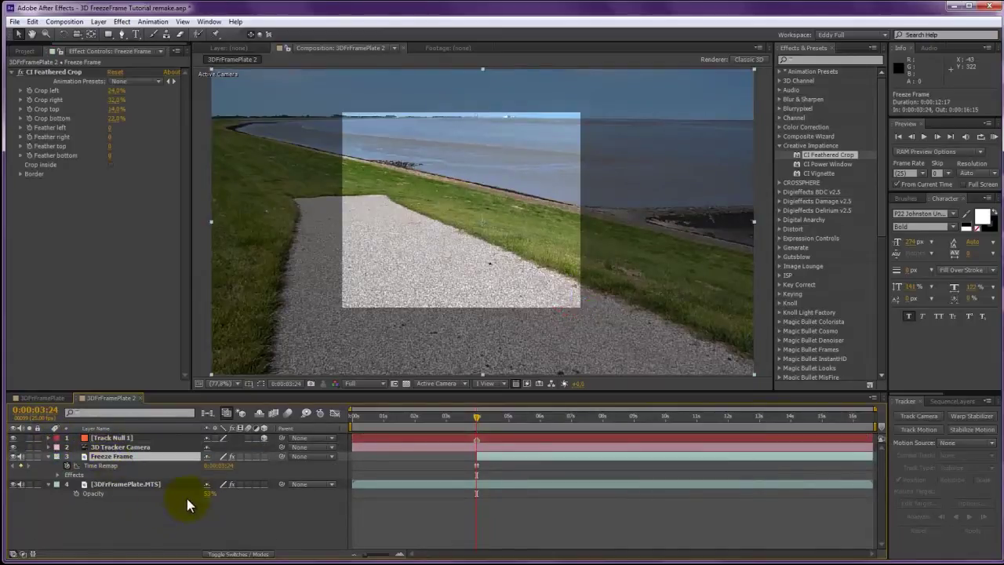
Set 3DFrFramePlate.MTS opacity back to 100%, enable Freeze Frame's 3D switch, and pick-whip it to Track Null 1
{"action": "left_click_drag", "start_coordinate": [208, 498], "coordinate": [235, 491]}
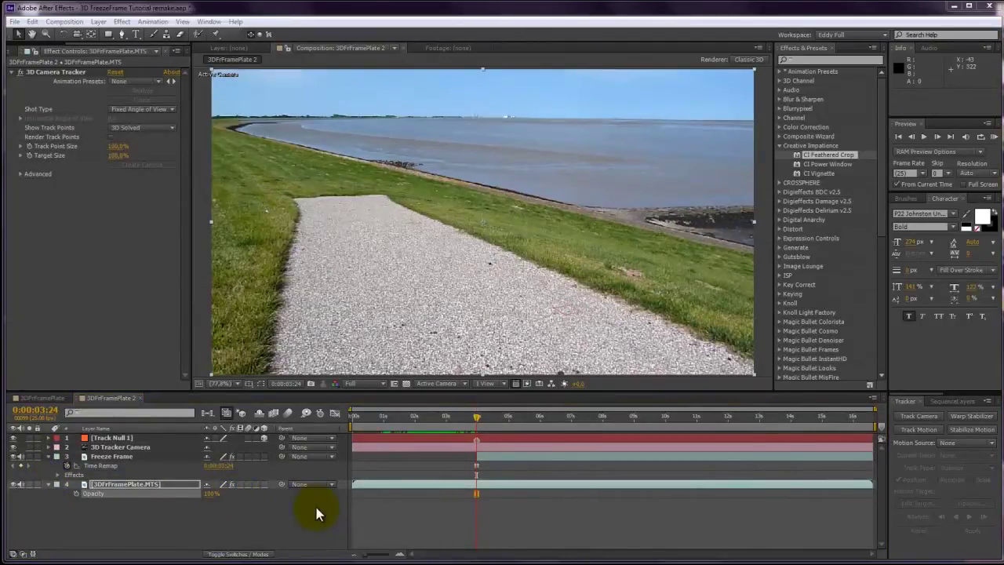
{"action": "left_click", "coordinate": [263, 456]}
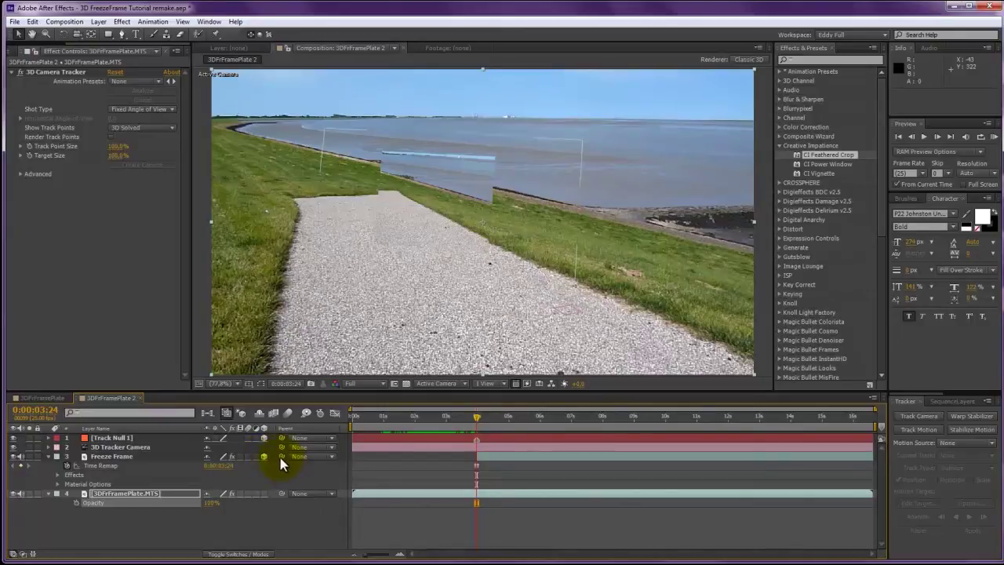
{"action": "left_click_drag", "start_coordinate": [281, 457], "coordinate": [133, 445]}
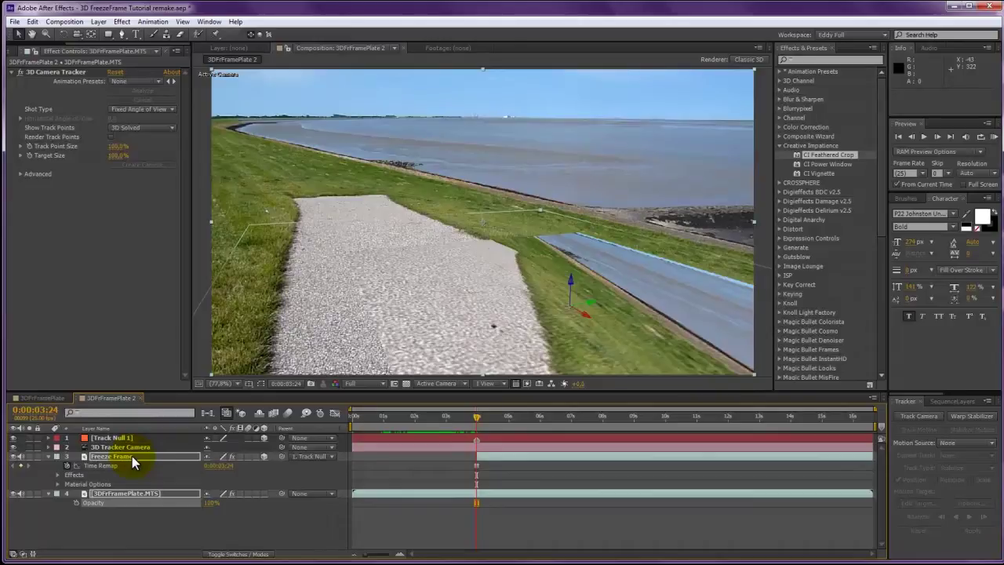
Set Freeze Frame's parent to None and tilt the plate with the Rotation tool
{"action": "left_click", "coordinate": [333, 456]}
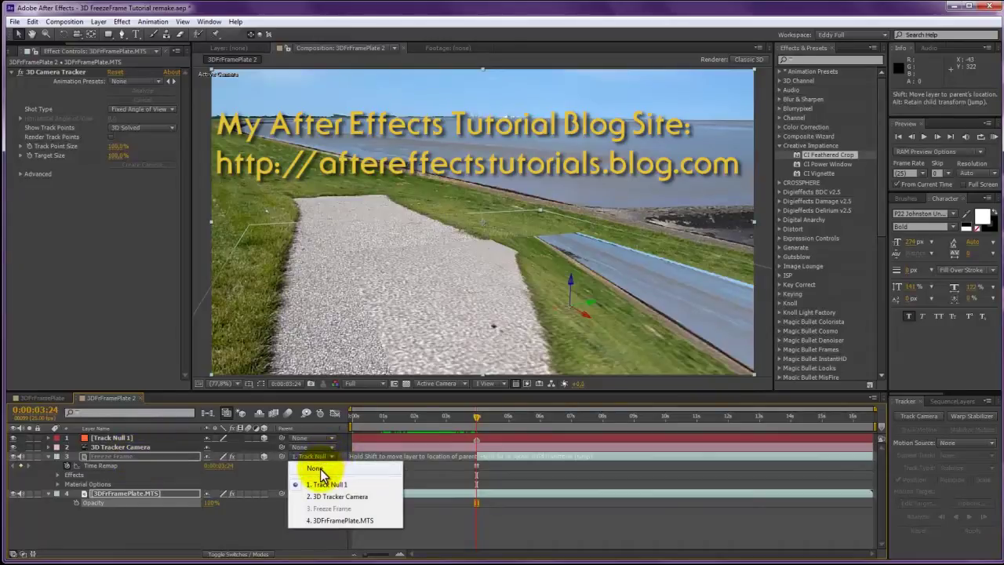
{"action": "left_click", "coordinate": [318, 469]}
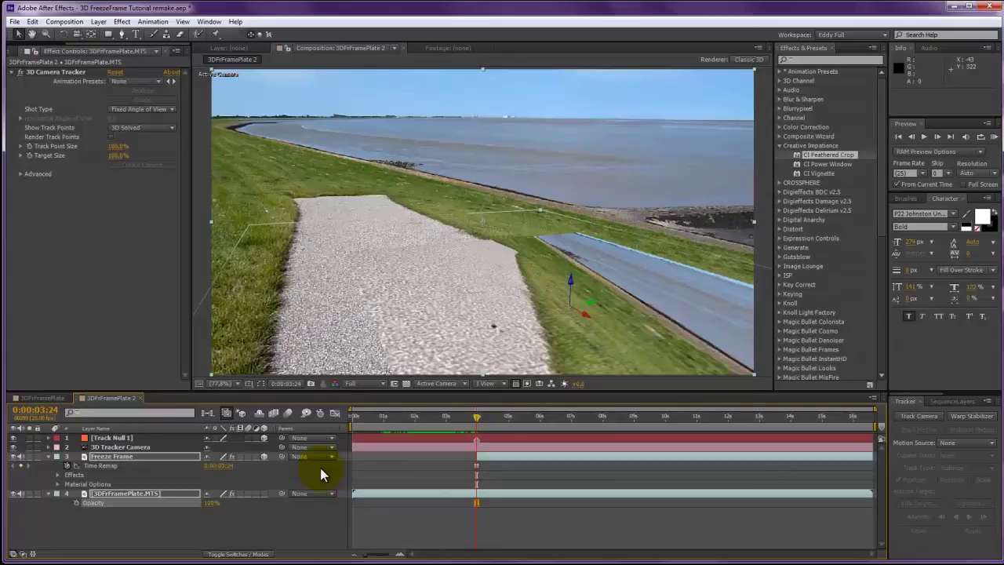
{"action": "left_click", "coordinate": [63, 33]}
{"action": "left_click_drag", "start_coordinate": [594, 318], "coordinate": [588, 287]}
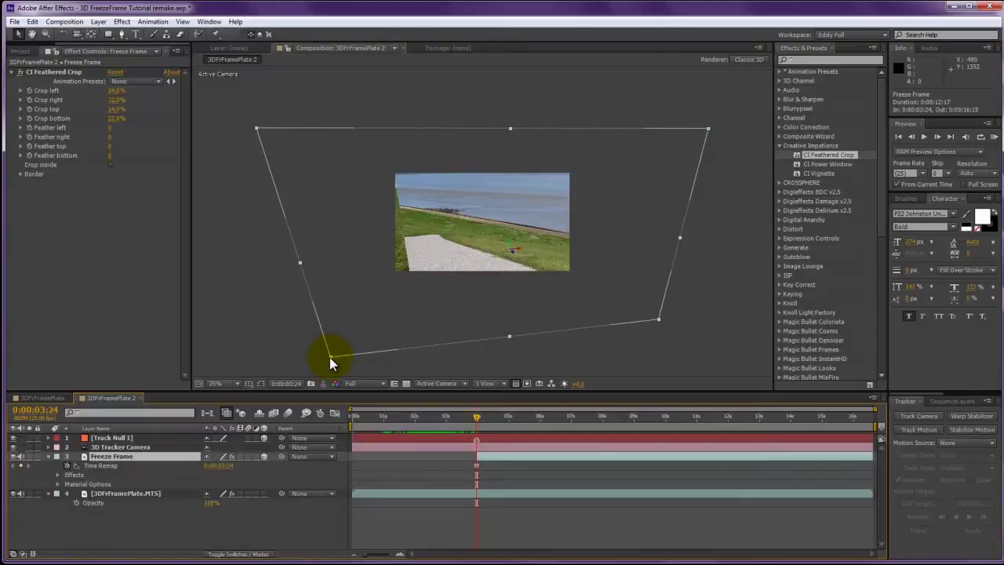
Drag Freeze Frame's corner handle to scale the plate to about 471%, fitting the view along the way
{"action": "left_click", "coordinate": [330, 358]}
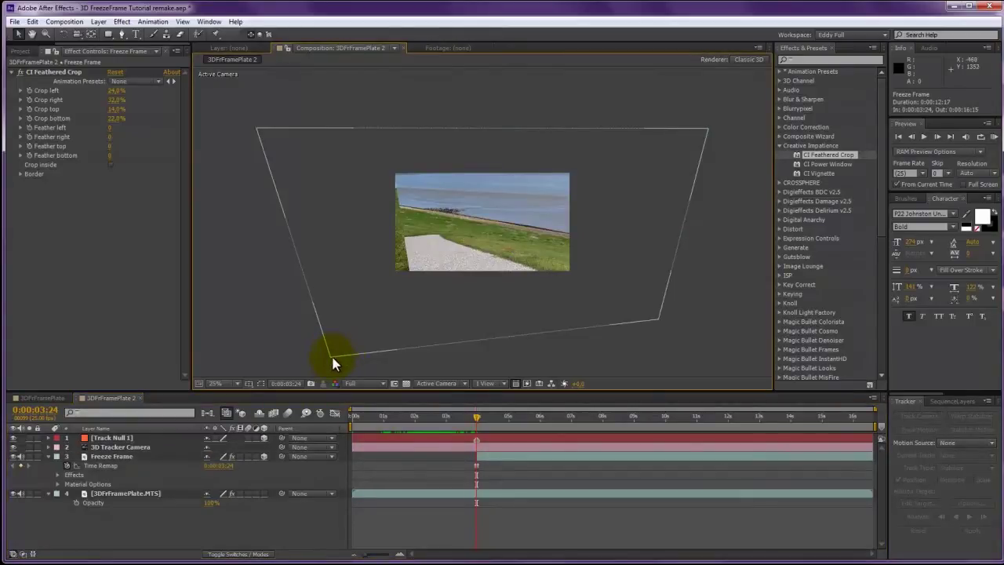
{"action": "left_click", "coordinate": [330, 361]}
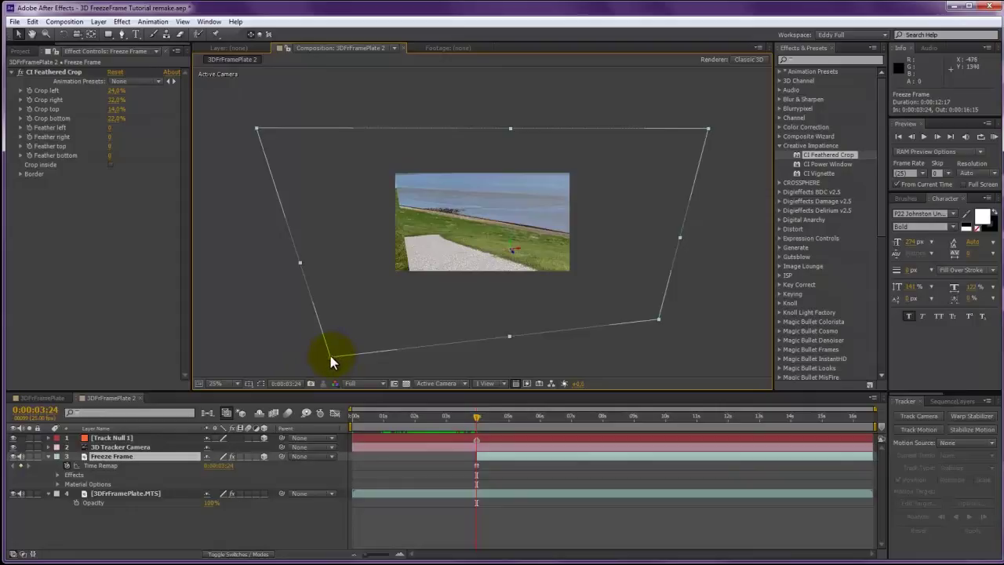
{"action": "left_click_drag", "start_coordinate": [331, 361], "coordinate": [438, 262]}
{"action": "key", "text": "shift+slash"}
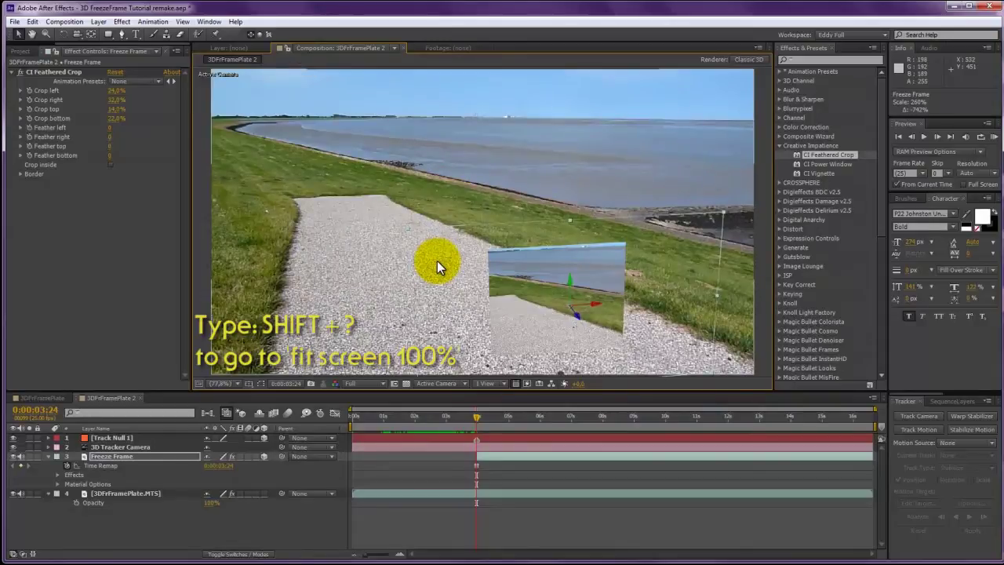
{"action": "left_click_drag", "start_coordinate": [407, 229], "coordinate": [397, 225]}
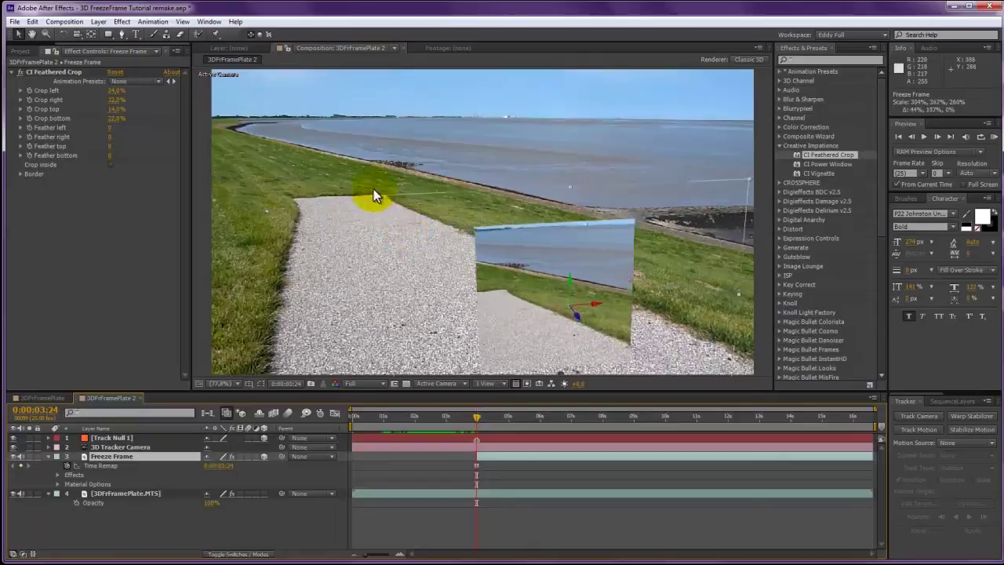
{"action": "left_click_drag", "start_coordinate": [365, 182], "coordinate": [257, 155]}
Shift Freeze Frame's anchor point and move the plate to about 1107, 1083, 2548, lining up with the road
{"action": "left_click", "coordinate": [151, 458]}
{"action": "key", "text": "a"}
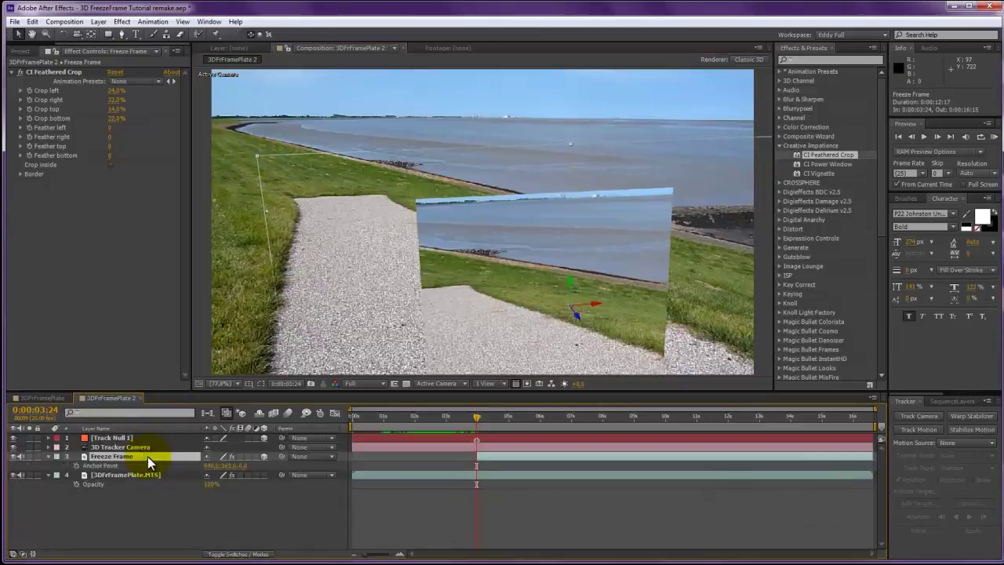
{"action": "left_click_drag", "start_coordinate": [226, 469], "coordinate": [343, 456]}
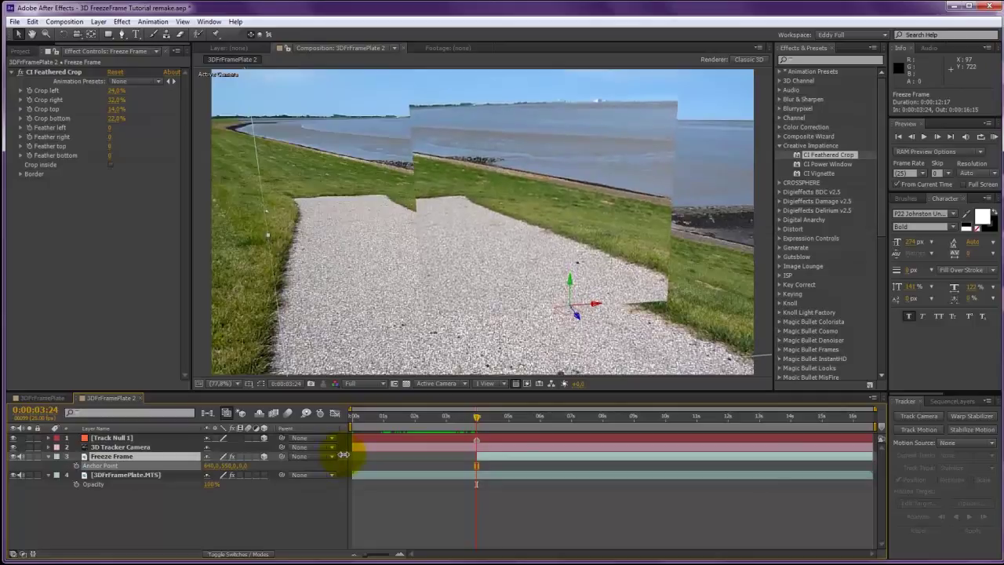
{"action": "left_click_drag", "start_coordinate": [542, 314], "coordinate": [393, 321]}
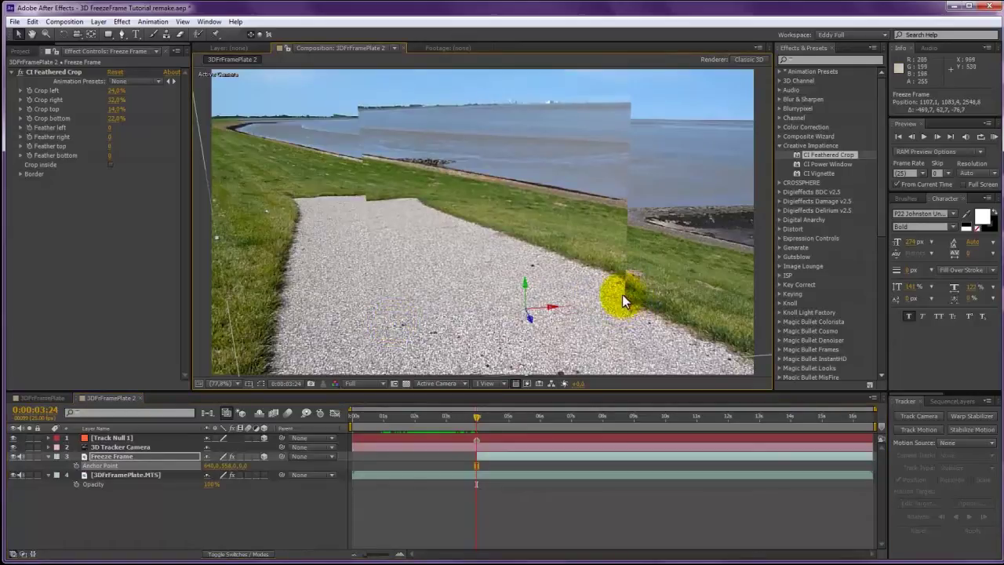
Apply the Corner Pin effect to the Freeze Frame layer
{"action": "left_click", "coordinate": [780, 146]}
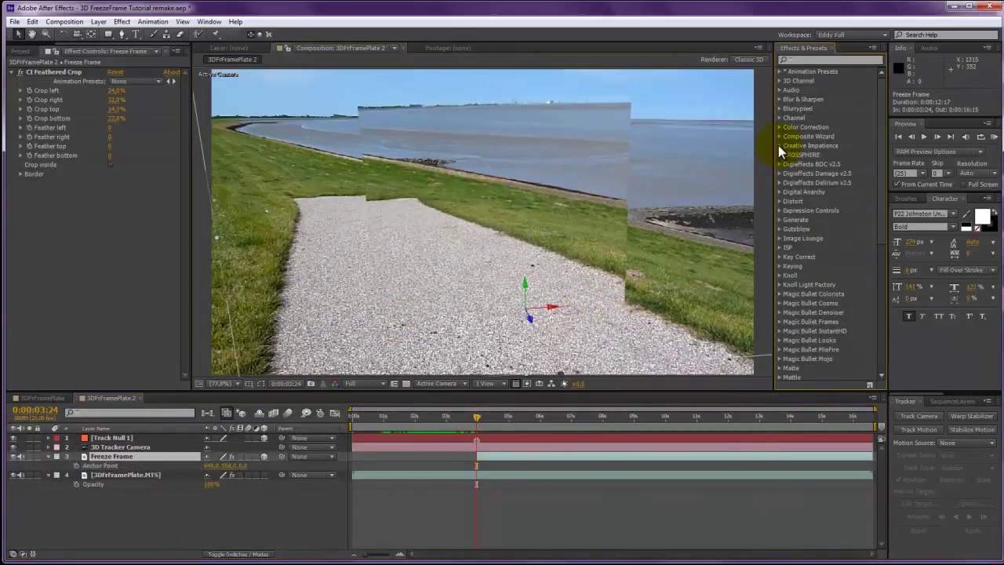
{"action": "left_click", "coordinate": [816, 59]}
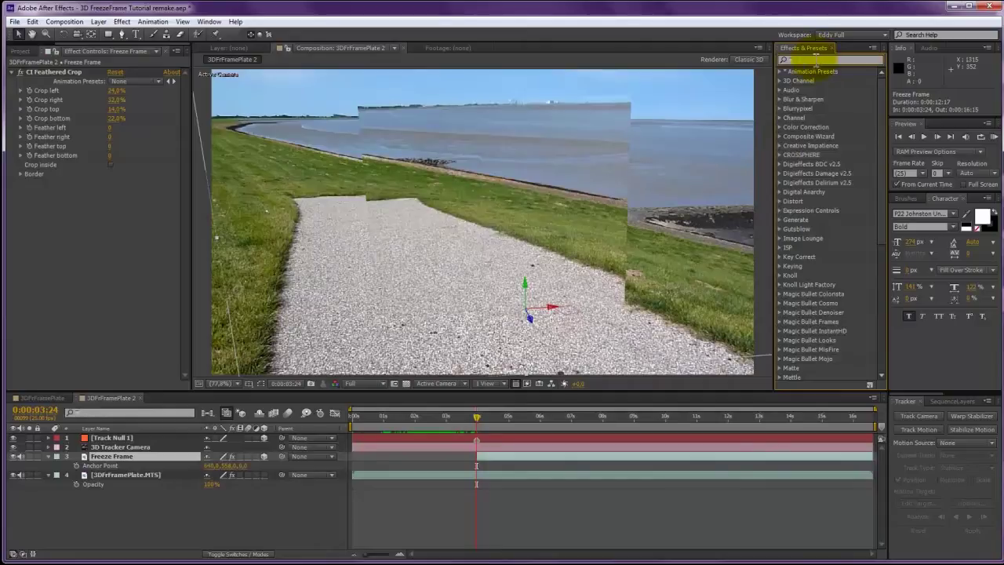
{"action": "type", "text": "corner"}
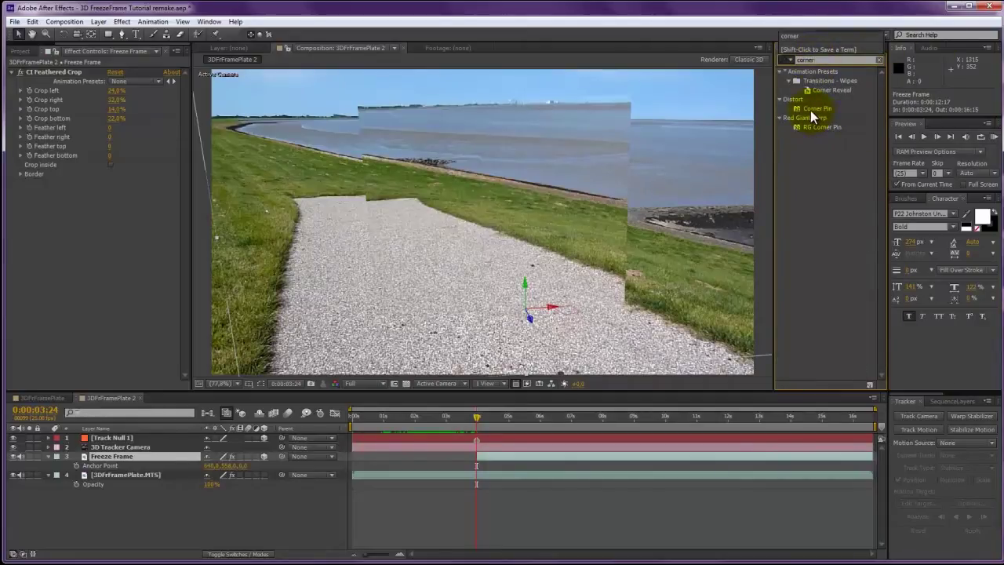
{"action": "left_click_drag", "start_coordinate": [810, 110], "coordinate": [51, 282]}
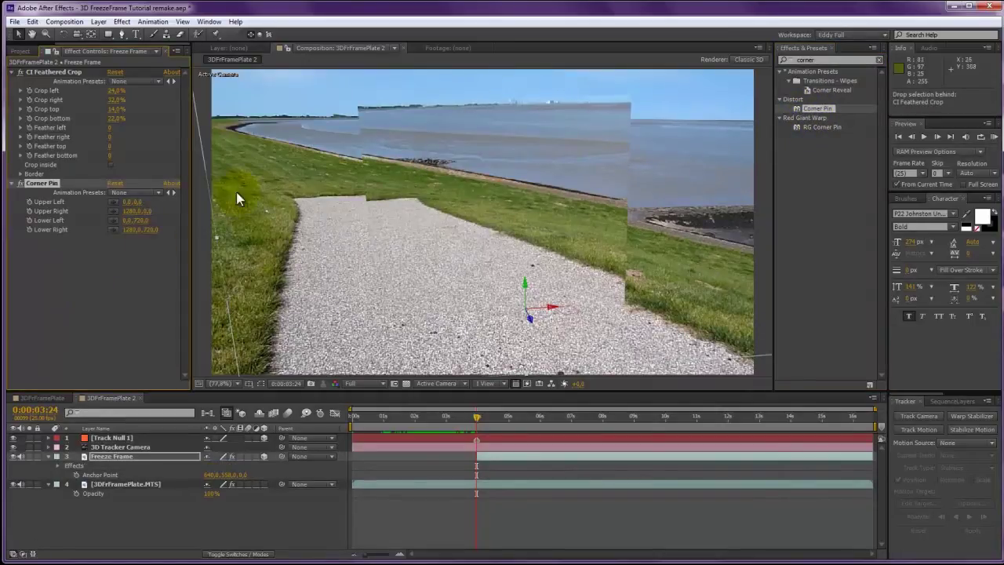
{"action": "key", "text": "comma"}
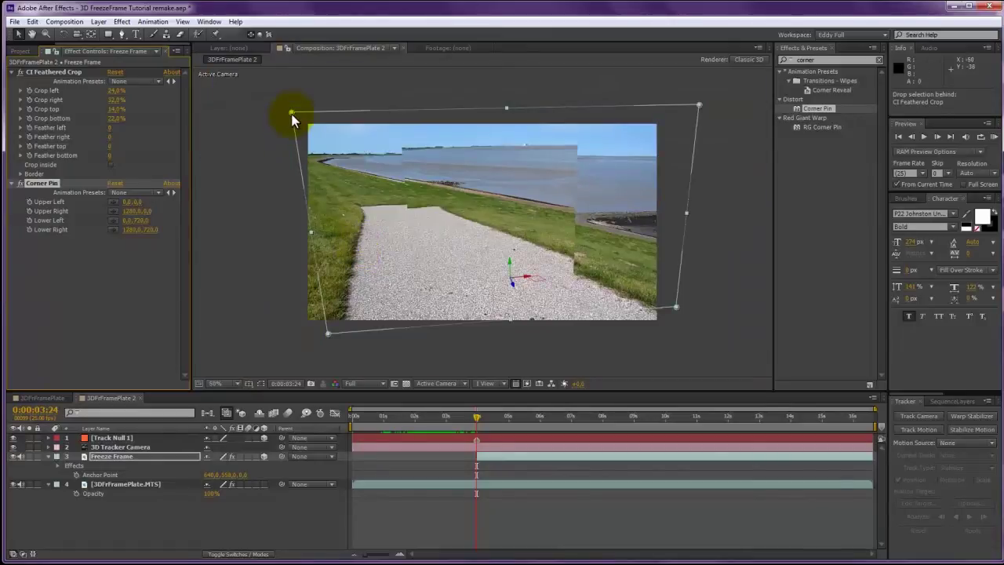
Drag all four Corner Pin points to warp the Freeze Frame plate
{"action": "left_click_drag", "start_coordinate": [291, 113], "coordinate": [309, 124]}
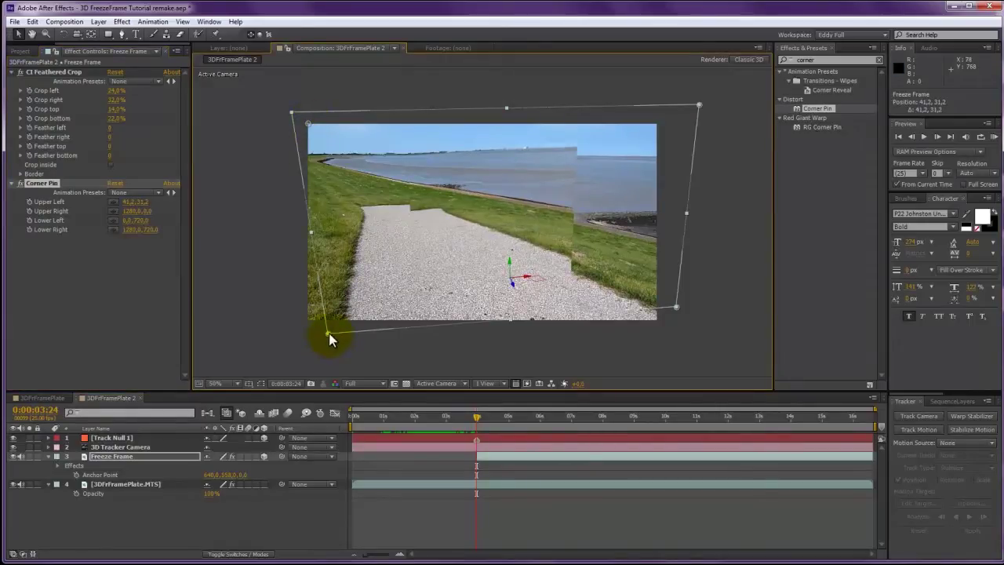
{"action": "left_click_drag", "start_coordinate": [329, 335], "coordinate": [311, 323]}
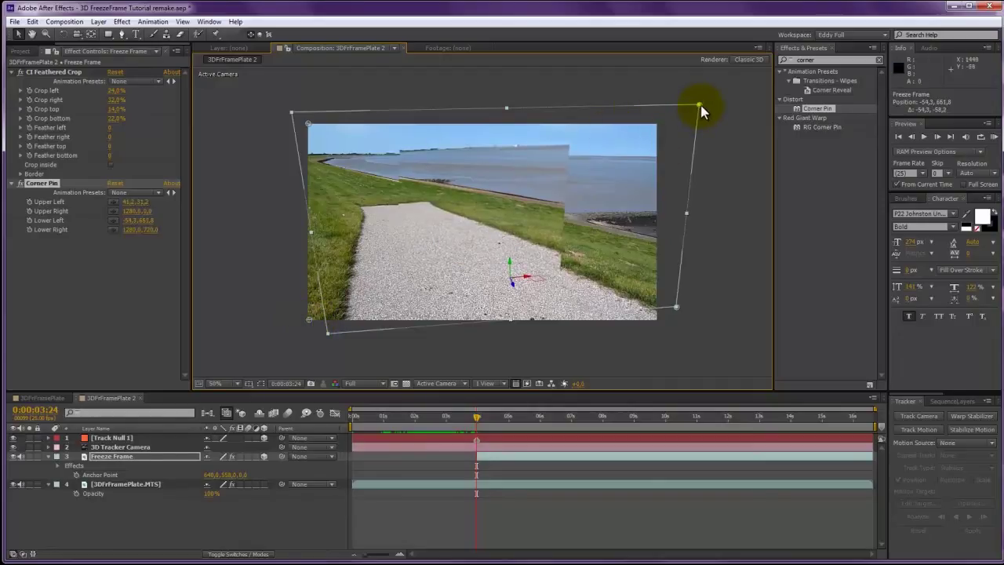
{"action": "left_click_drag", "start_coordinate": [701, 105], "coordinate": [656, 121]}
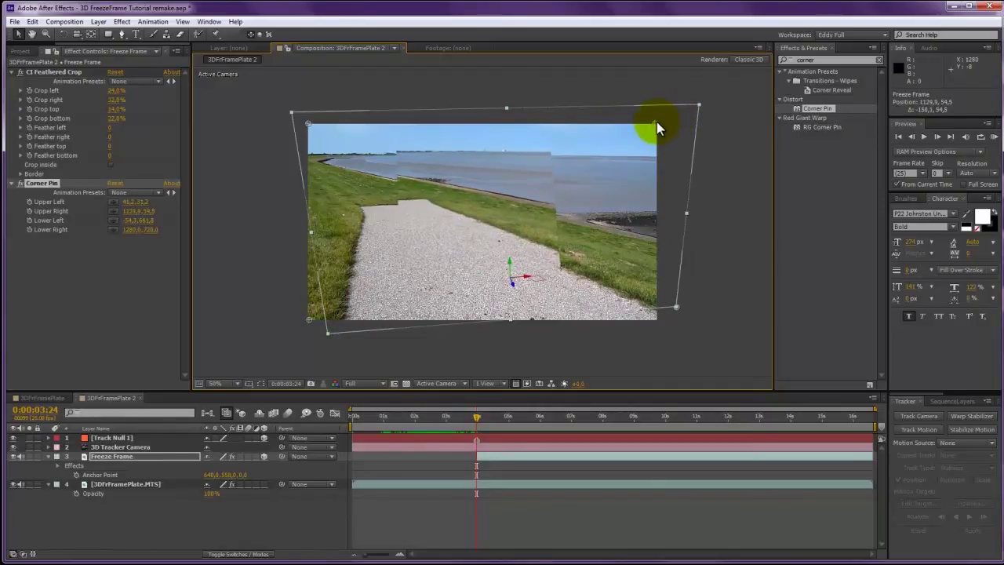
{"action": "left_click_drag", "start_coordinate": [677, 306], "coordinate": [658, 325]}
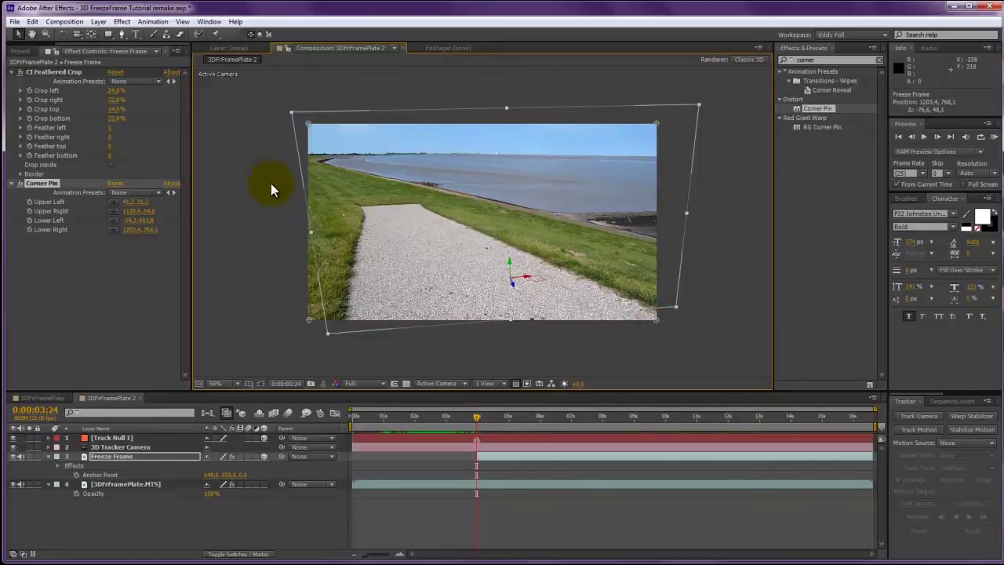
Nudge the upper-left corner pin to 39.7, 31.1 at 100% zoom, then fit the view
{"action": "key", "text": "slash"}
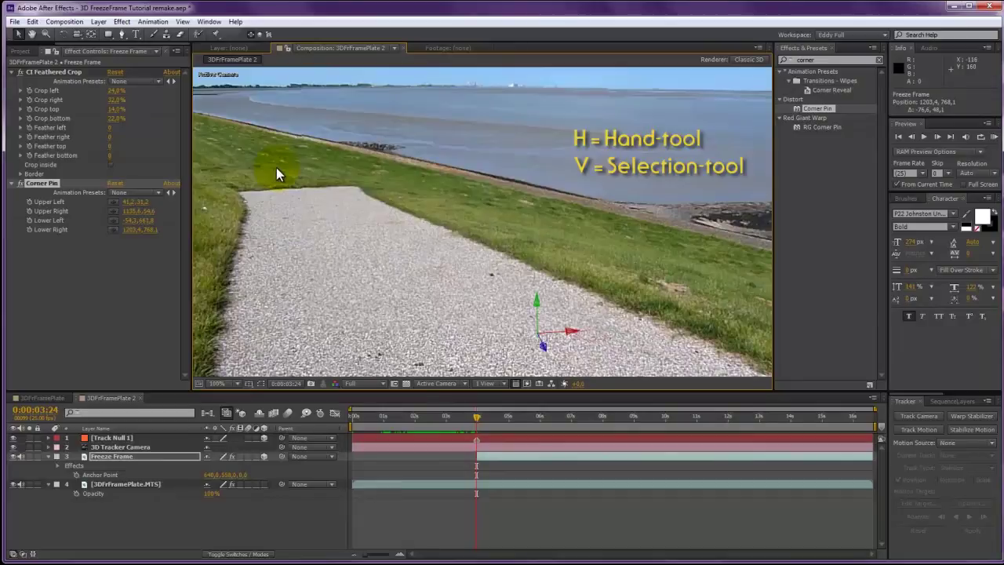
{"action": "key", "text": "h"}
{"action": "left_click_drag", "start_coordinate": [276, 167], "coordinate": [529, 354]}
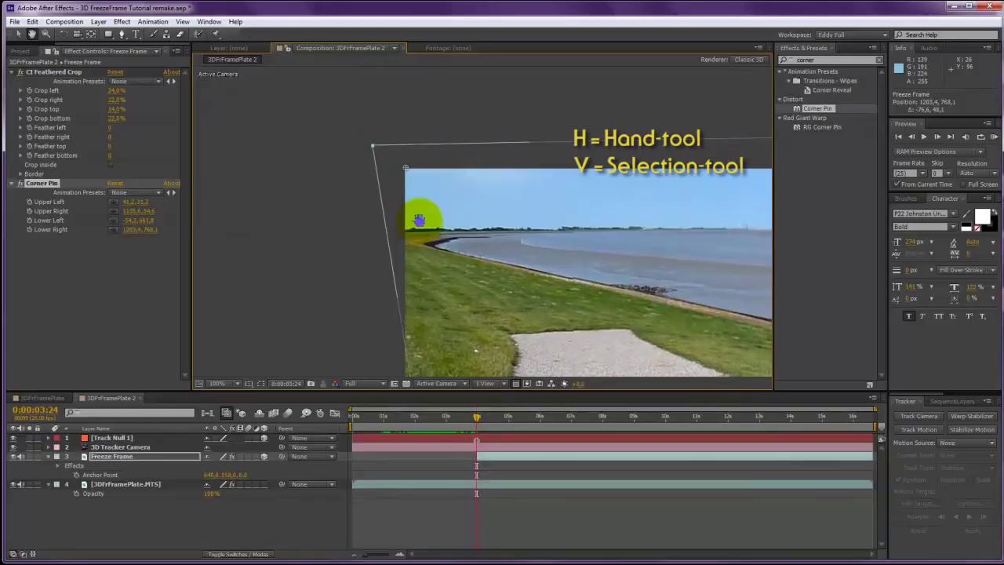
{"action": "key", "text": "v"}
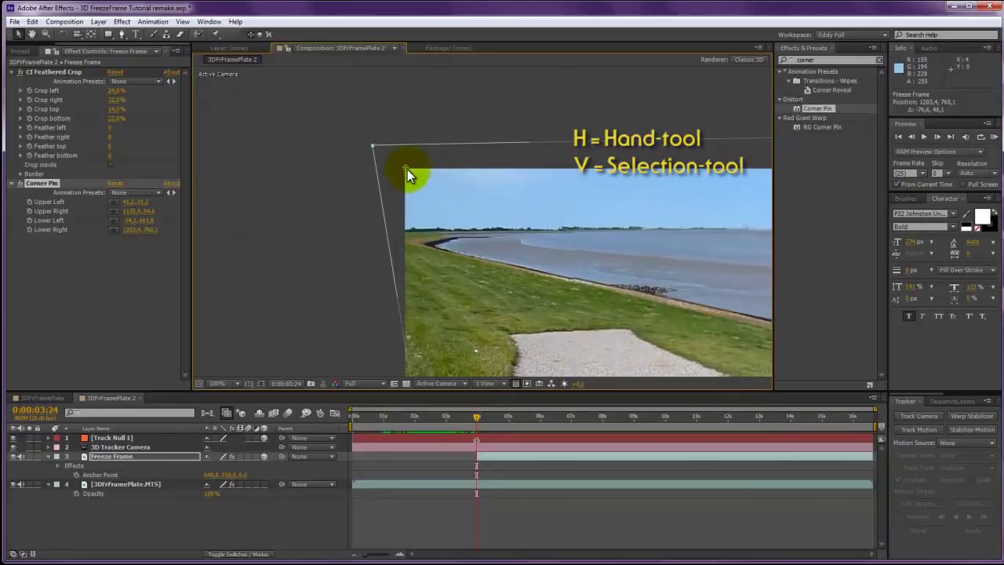
{"action": "left_click", "coordinate": [408, 169]}
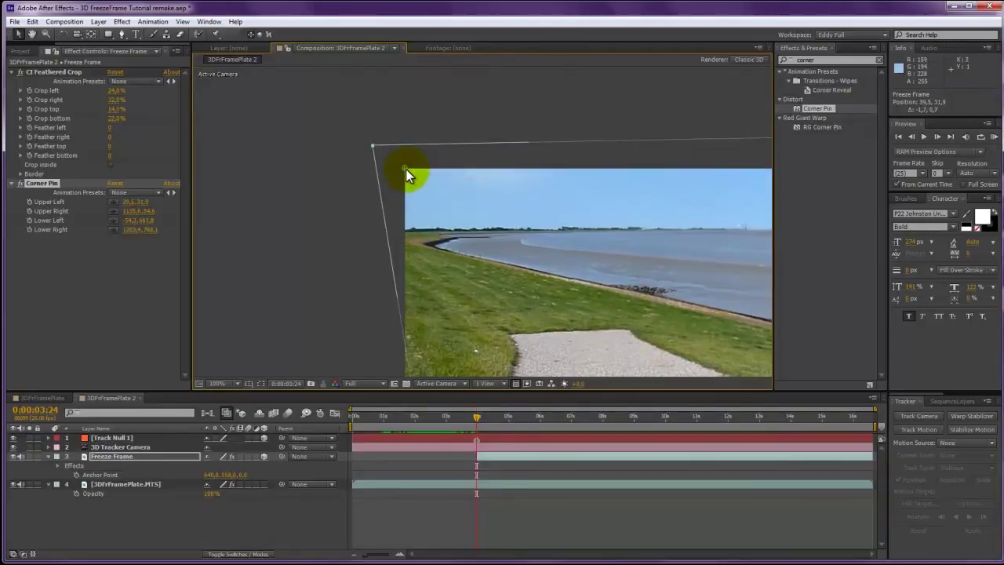
{"action": "left_click_drag", "start_coordinate": [407, 170], "coordinate": [406, 168]}
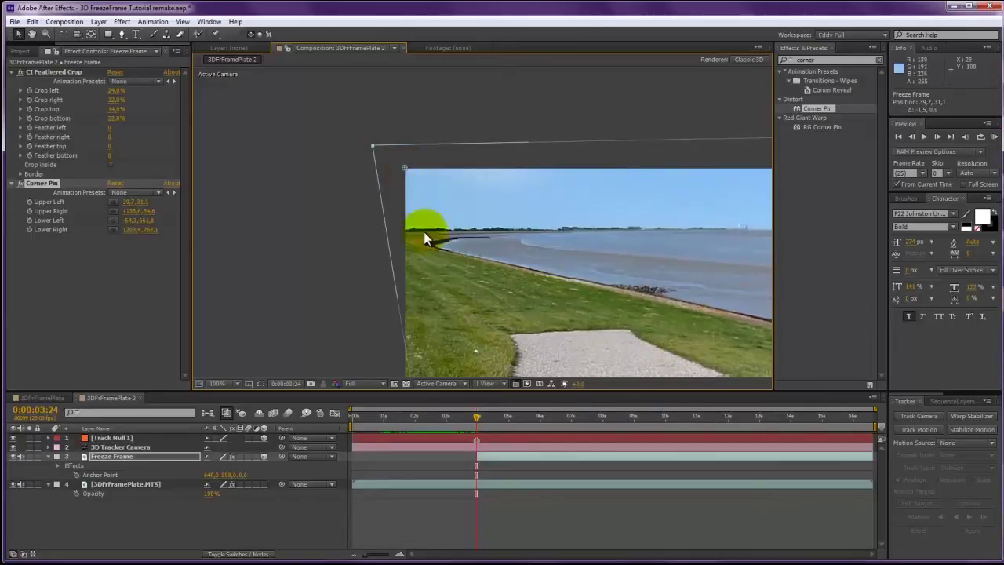
{"action": "key", "text": "h"}
{"action": "scroll", "coordinate": [428, 236], "scroll_direction": "up", "scroll_amount": 2}
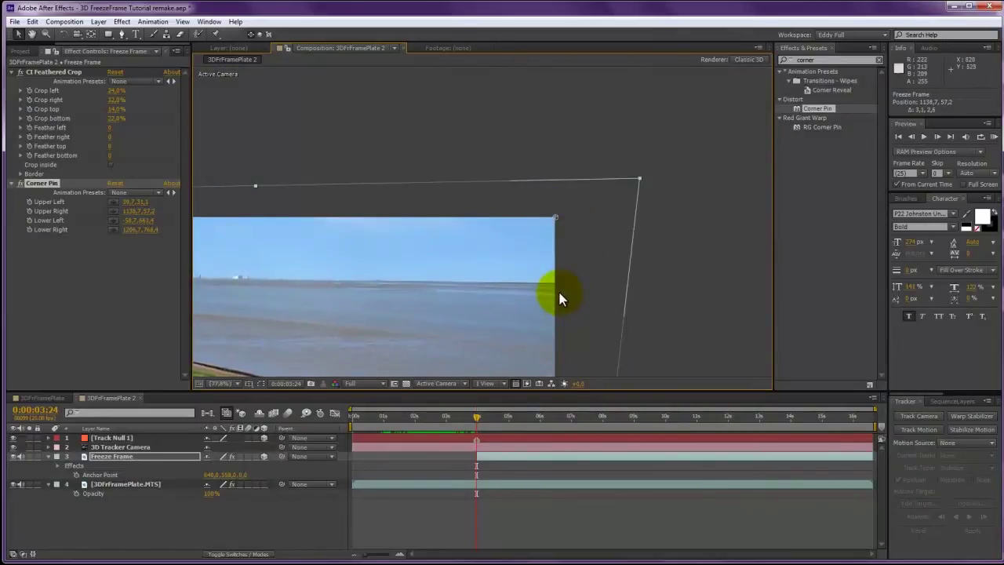
{"action": "key", "text": "shift+slash"}
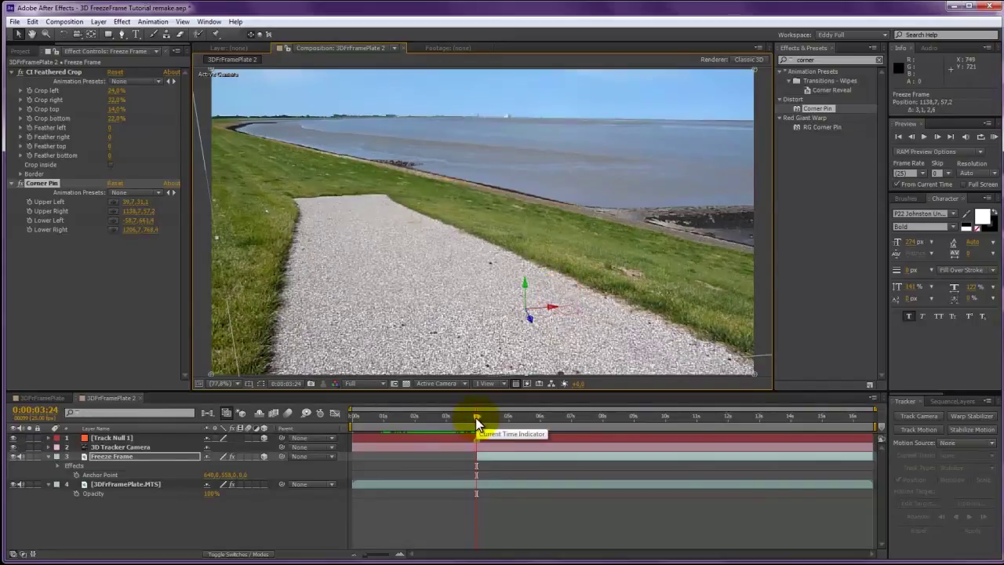
{"action": "left_click_drag", "start_coordinate": [475, 418], "coordinate": [432, 418]}
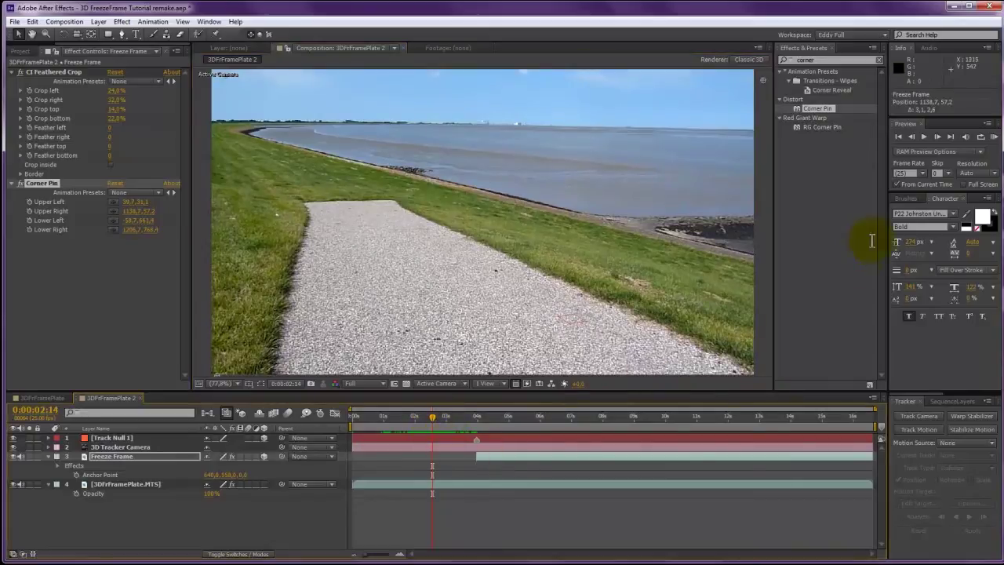
{"action": "left_click", "coordinate": [994, 138]}
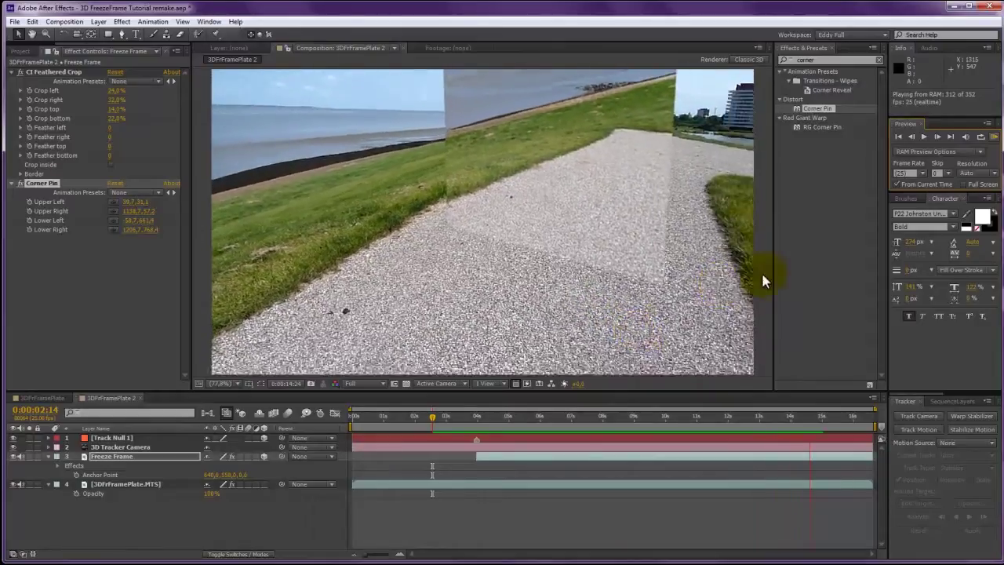
{"action": "left_click", "coordinate": [464, 417]}
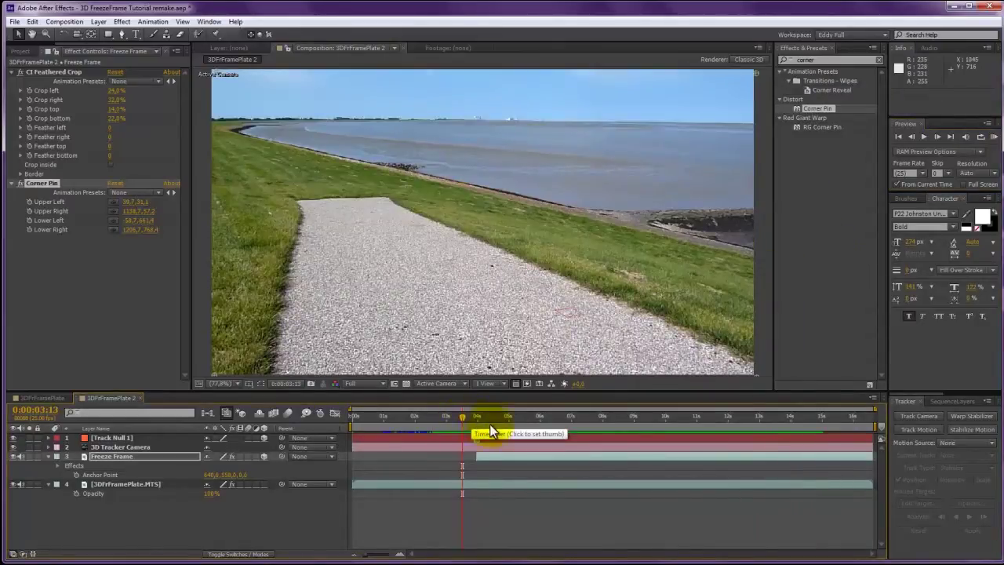
{"action": "left_click_drag", "start_coordinate": [466, 419], "coordinate": [475, 419]}
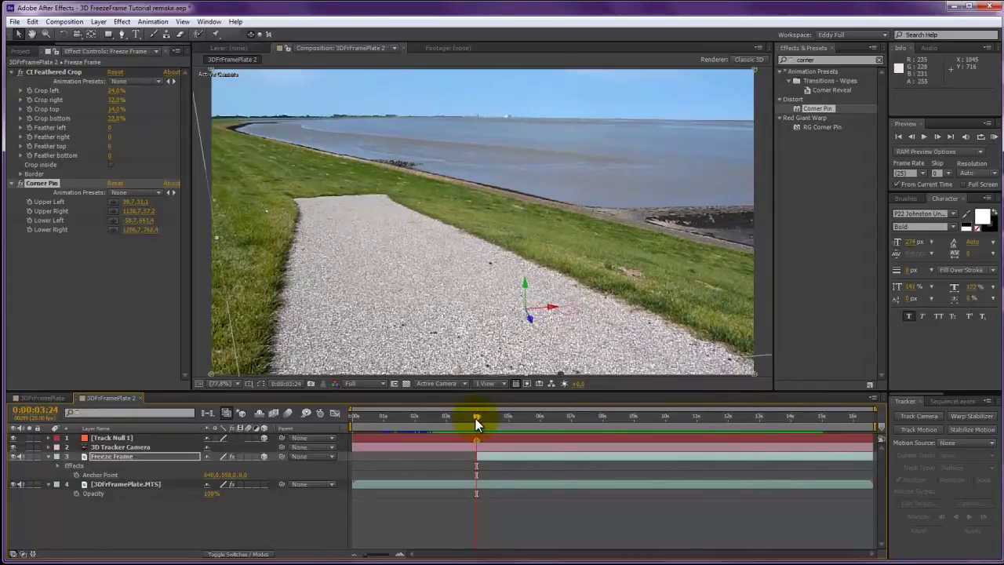
{"action": "left_click_drag", "start_coordinate": [476, 418], "coordinate": [476, 440]}
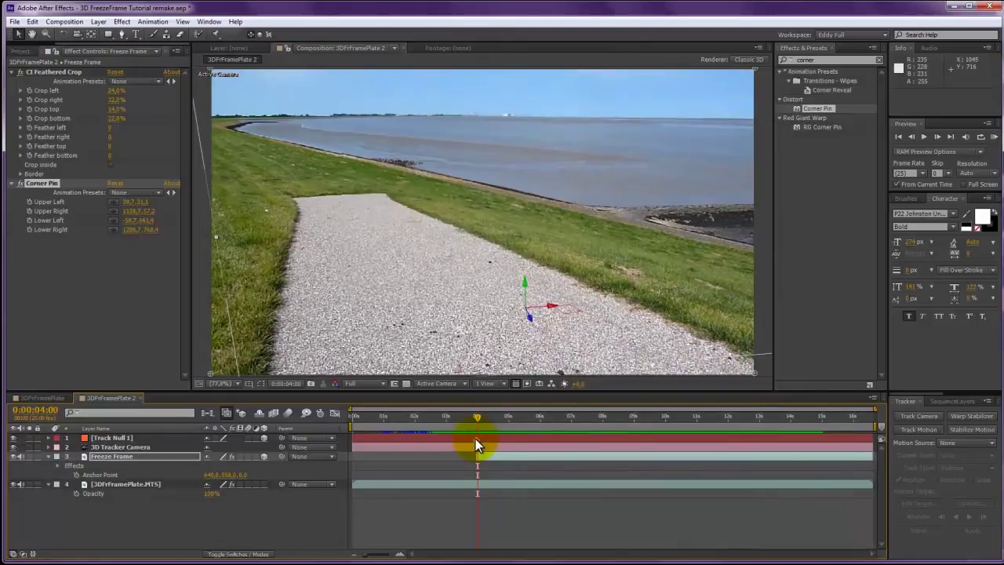
Go to 0:00:10:20 and duplicate the Freeze Frame layer
{"action": "left_click_drag", "start_coordinate": [477, 418], "coordinate": [690, 405]}
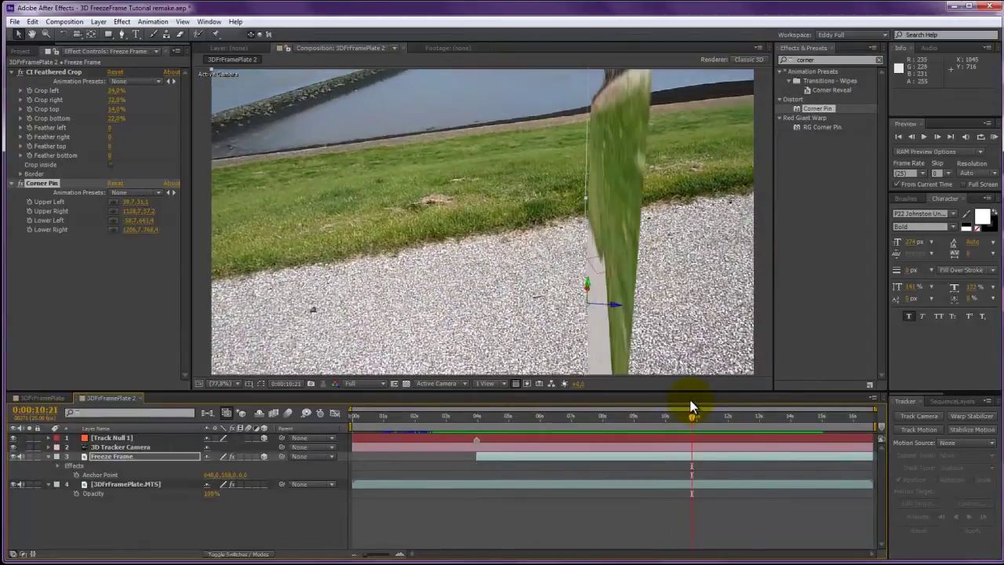
{"action": "left_click", "coordinate": [911, 138]}
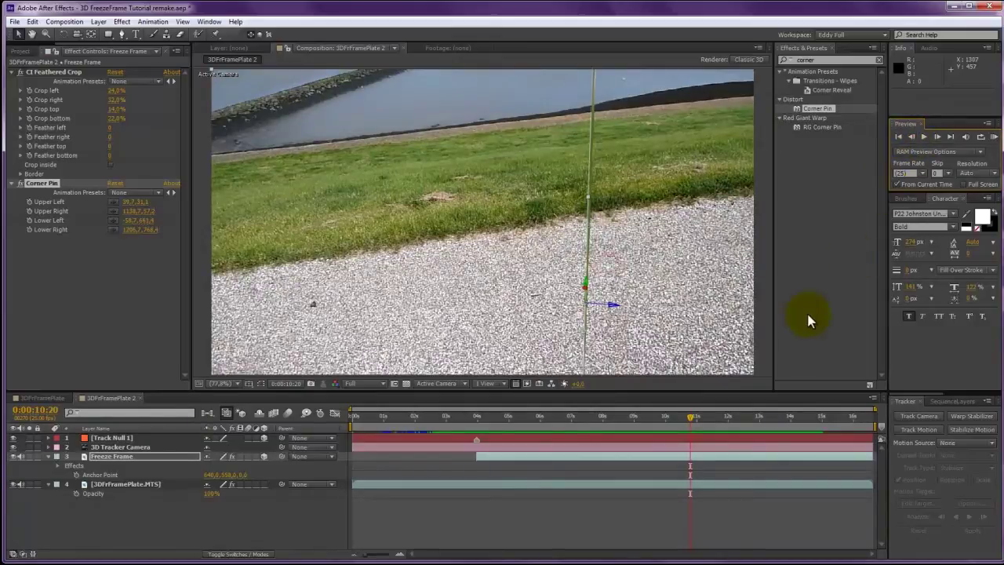
{"action": "left_click", "coordinate": [120, 456]}
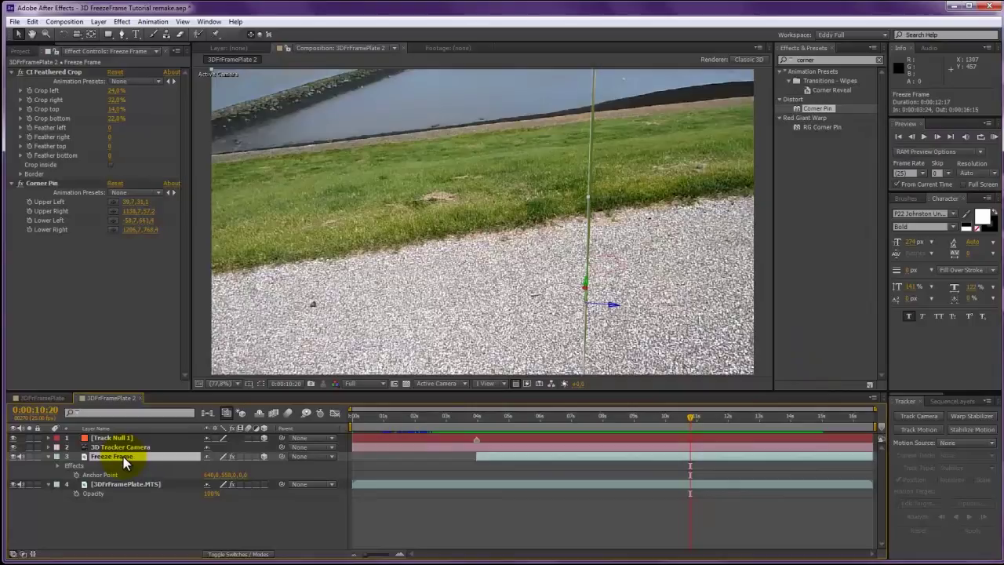
{"action": "key", "text": "ctrl+d"}
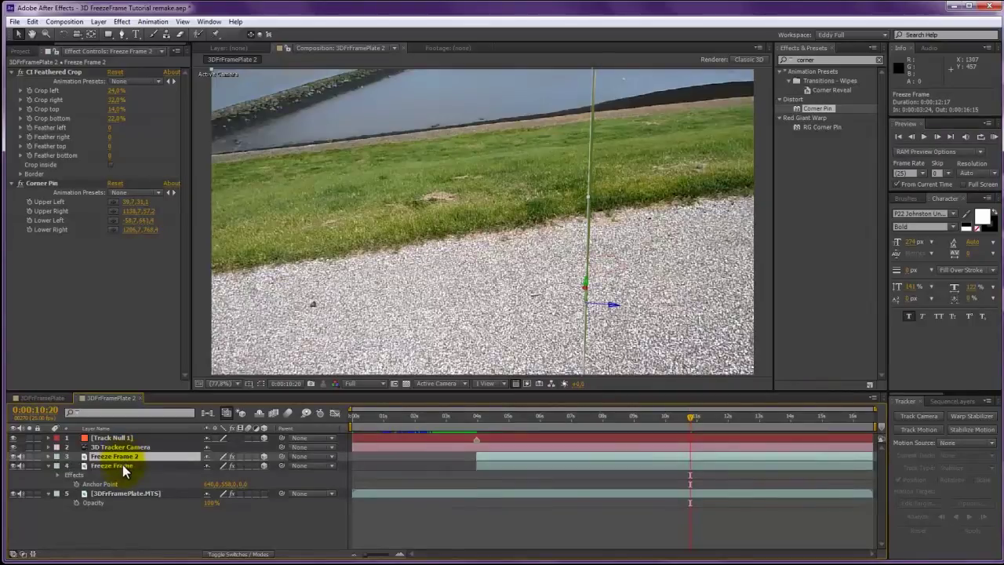
Trim Freeze Frame to end and Freeze Frame 2 to start at 0:00:10:20
{"action": "left_click", "coordinate": [123, 465]}
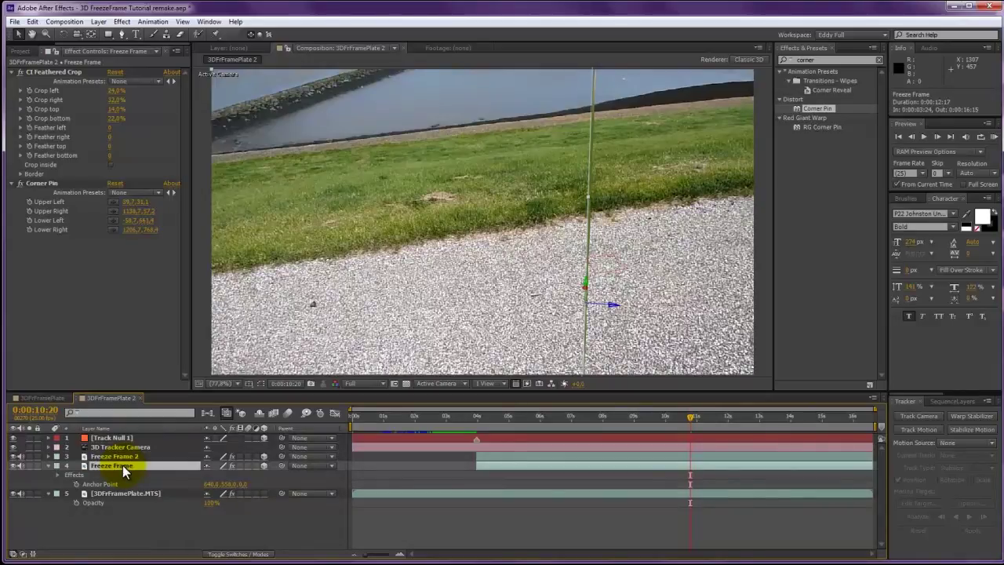
{"action": "key", "text": "alt+bracketright"}
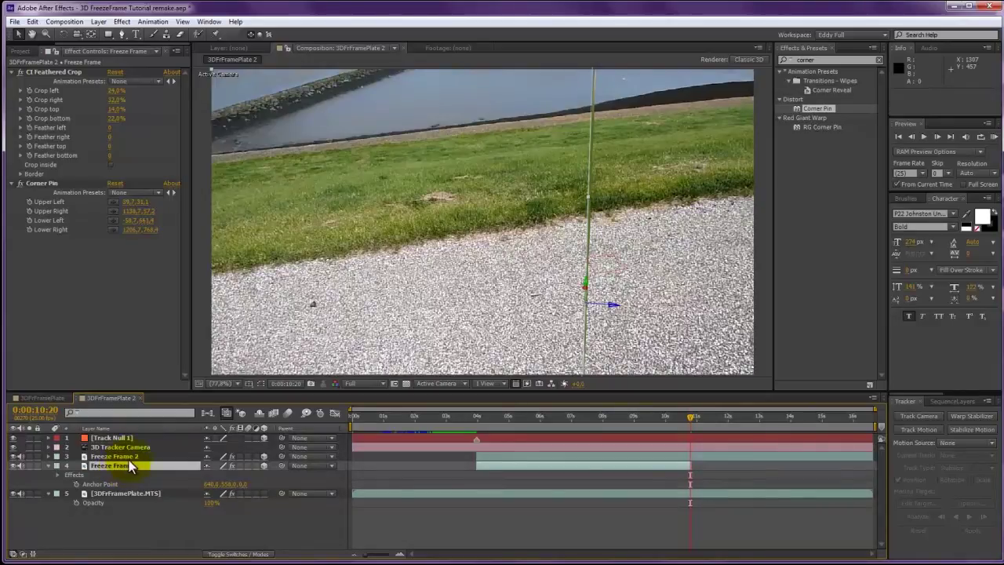
{"action": "left_click", "coordinate": [131, 459]}
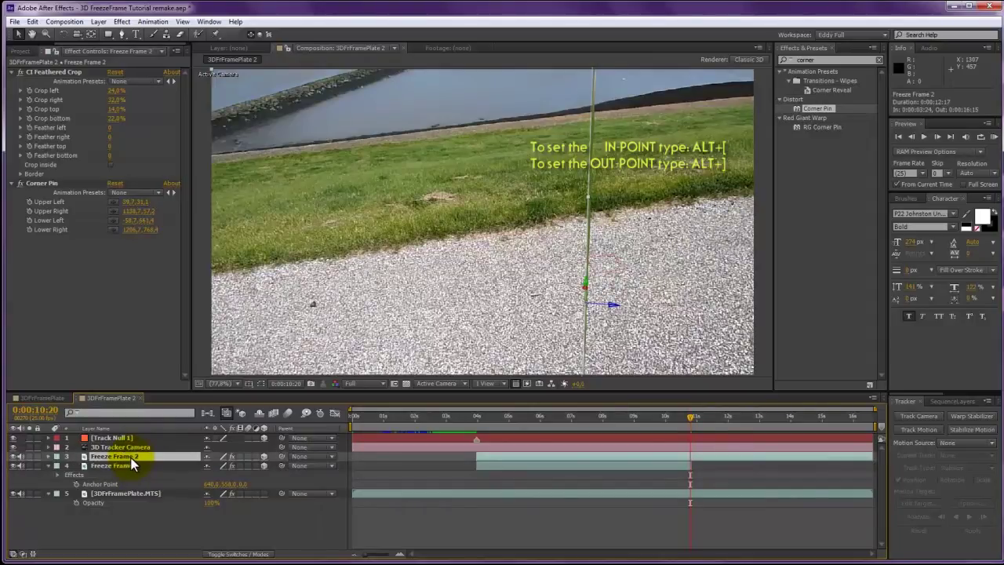
{"action": "key", "text": "alt+bracketleft"}
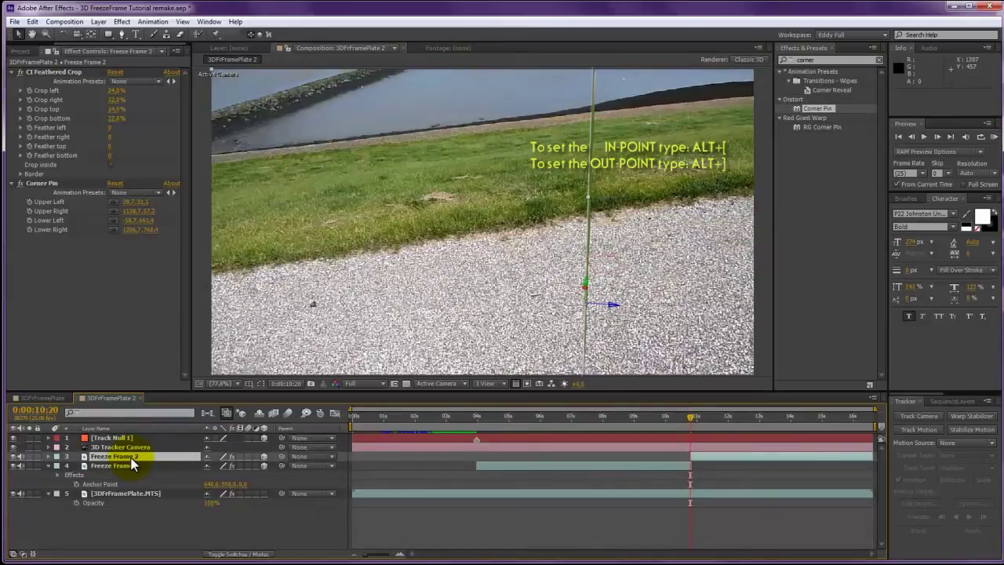
Show the Modes column and give layer 3, Freeze Frame 2, the Darken blend mode
{"action": "left_click", "coordinate": [226, 554]}
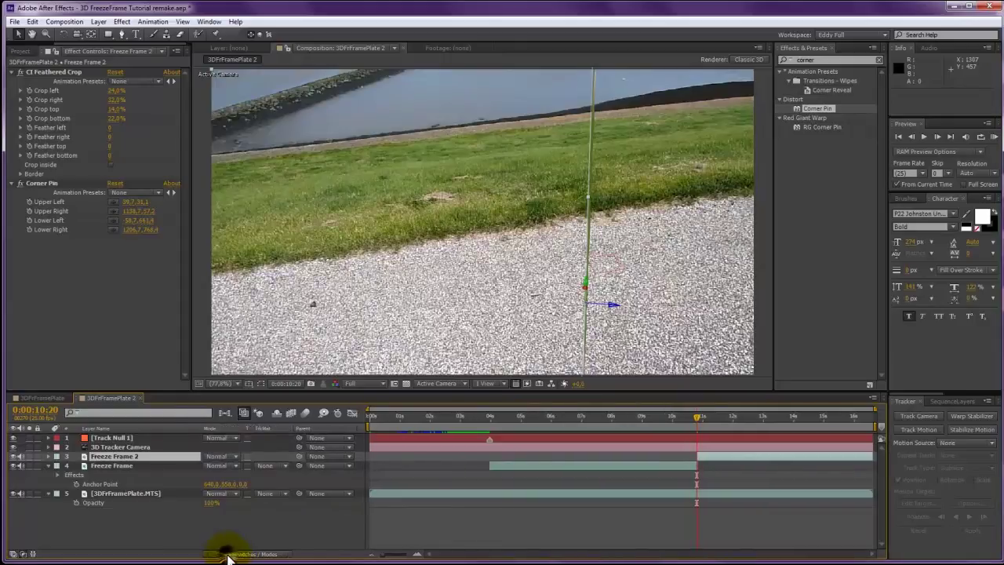
{"action": "left_click", "coordinate": [235, 456]}
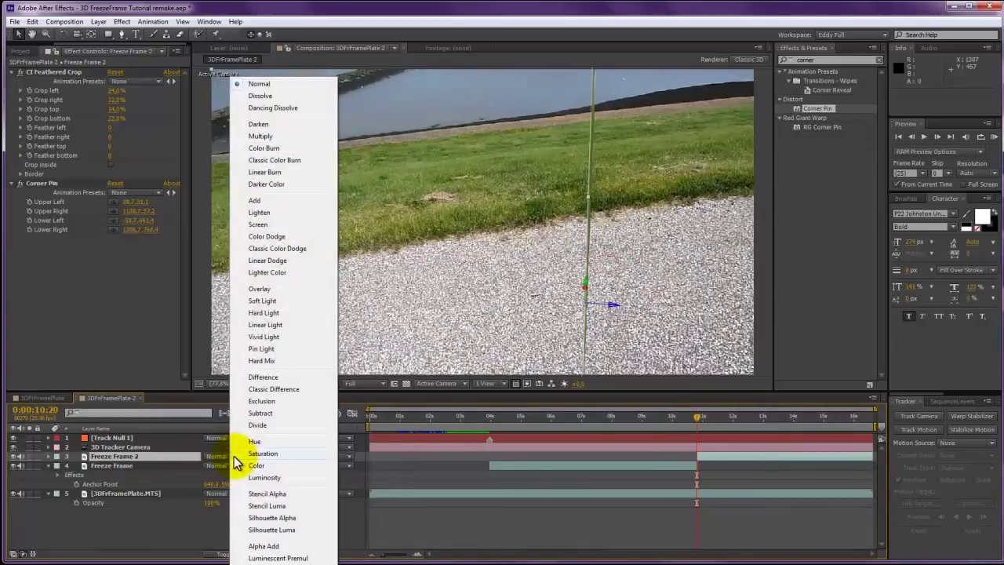
{"action": "left_click", "coordinate": [257, 125]}
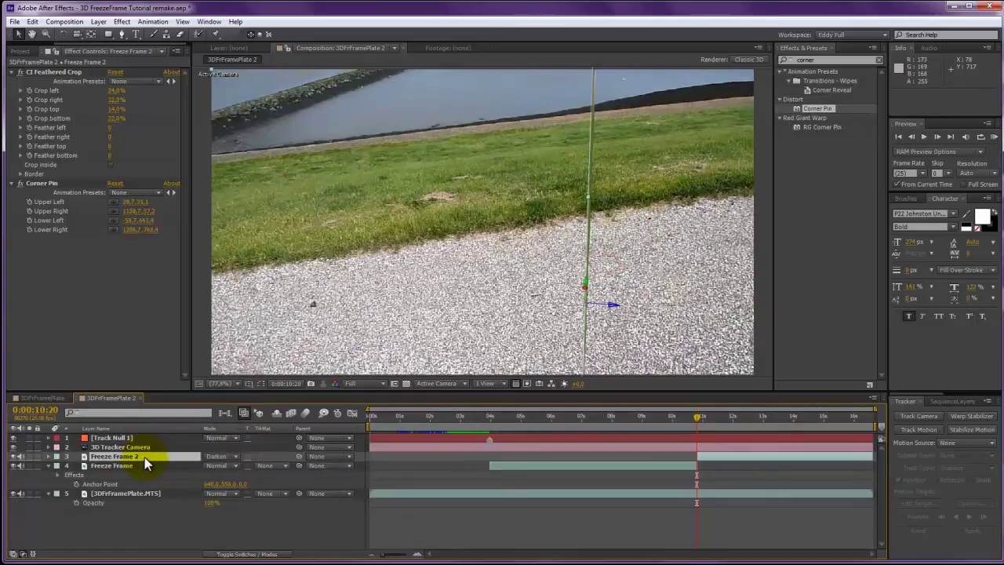
Rename Freeze Frame 2 to 'Freeze Frame Flip Side' and scrub between 0:00:10:24 and 0:00:12:04 to check
{"action": "key", "text": "Return"}
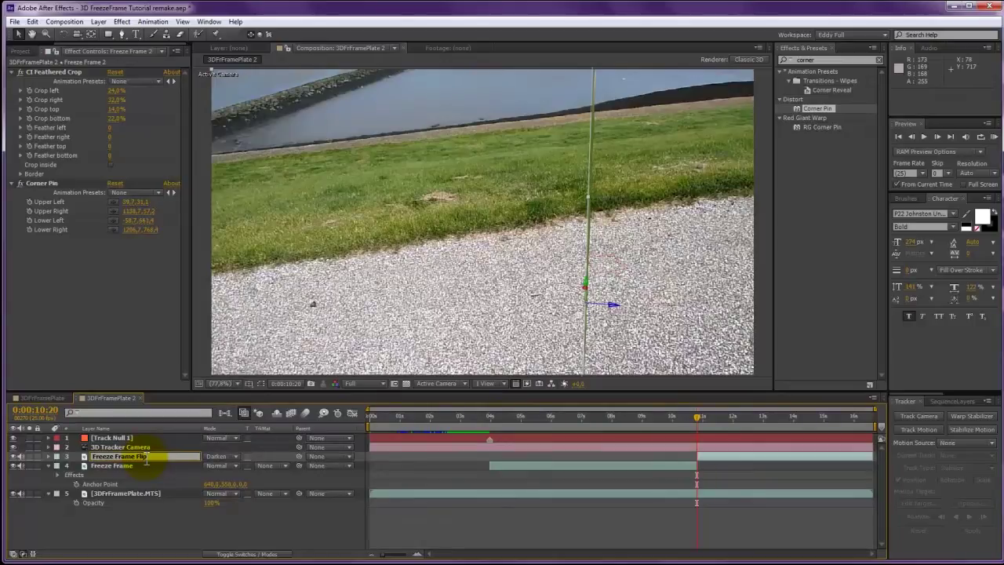
{"action": "type", "text": "Freeze Frame Flip Side"}
{"action": "key", "text": "Return"}
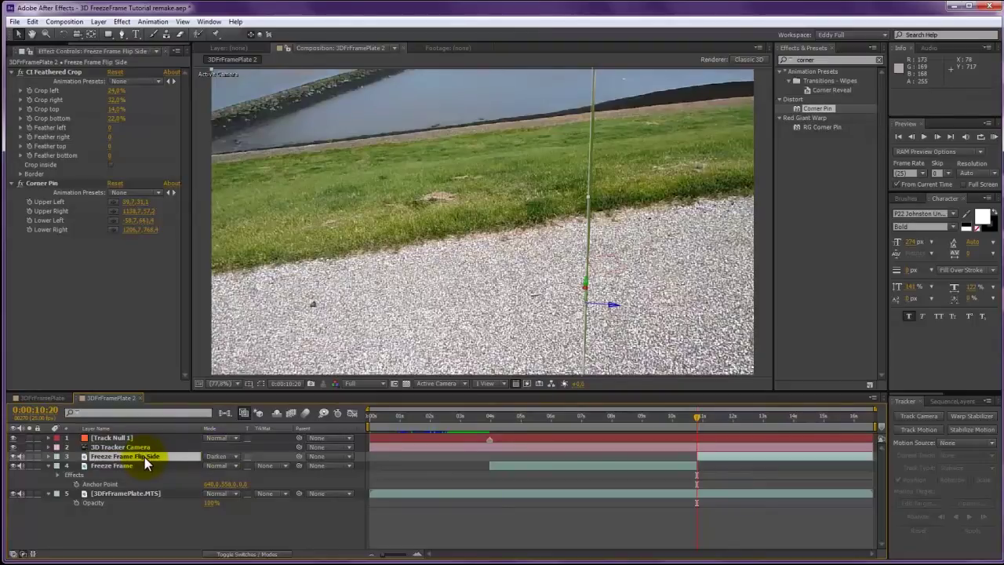
{"action": "mouse_move", "coordinate": [695, 416]}
{"action": "left_mouse_down"}
{"action": "mouse_move", "coordinate": [738, 427]}
{"action": "mouse_move", "coordinate": [684, 430]}
{"action": "mouse_move", "coordinate": [707, 425]}
{"action": "left_mouse_up"}
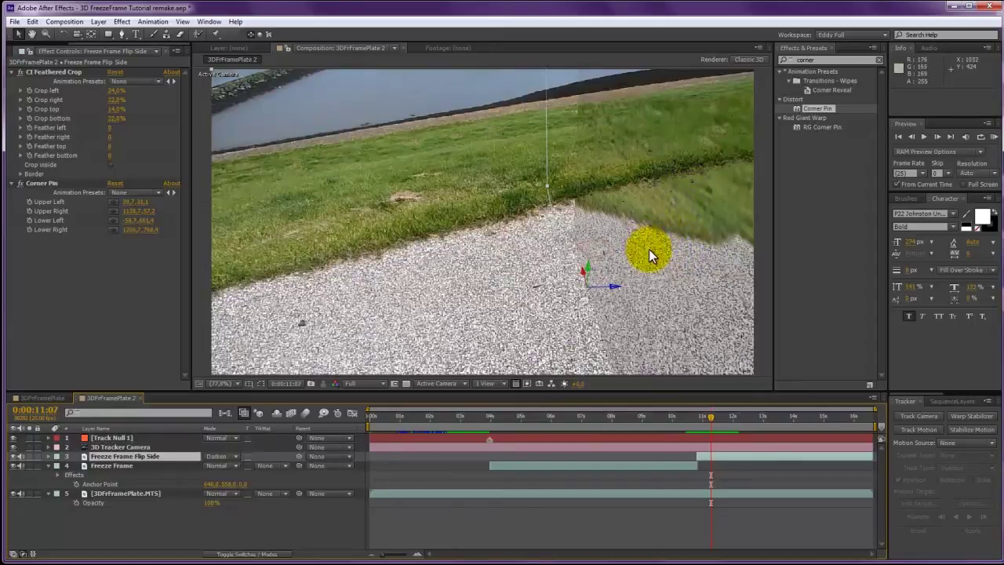
{"action": "left_click_drag", "start_coordinate": [711, 416], "coordinate": [696, 417]}
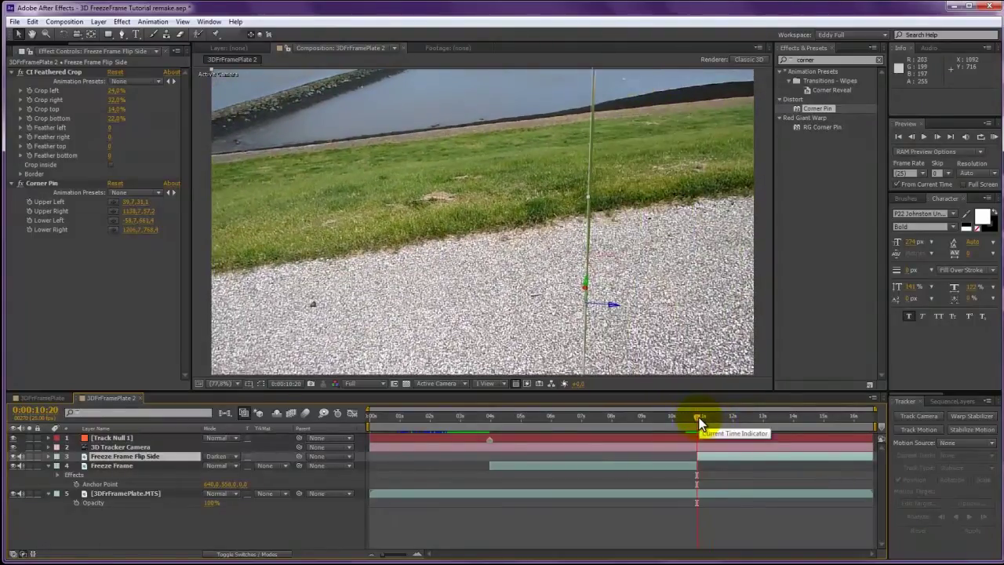
Duplicate Freeze Frame Flip Side and apply Color Correction's Tint effect to the copy
{"action": "left_click", "coordinate": [108, 460]}
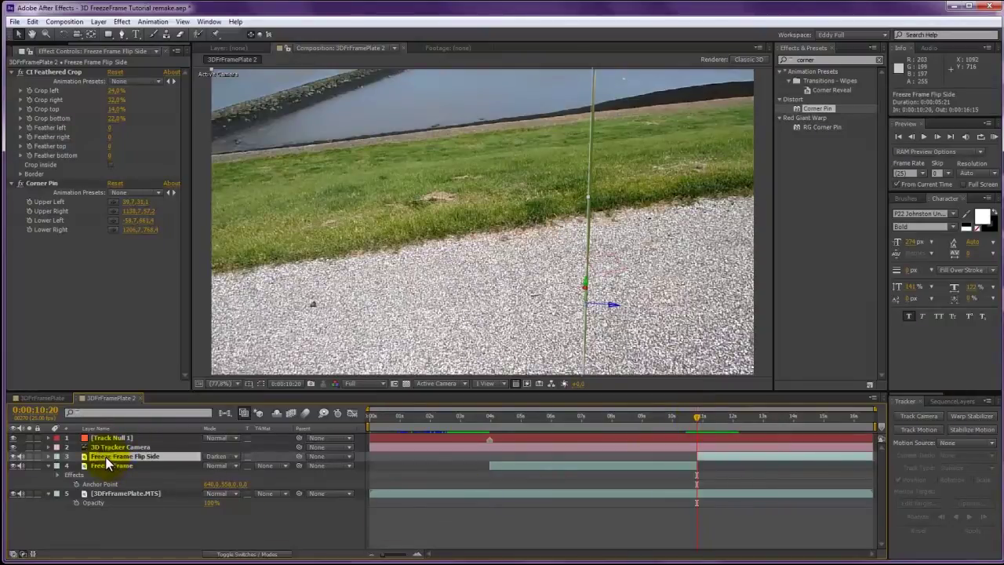
{"action": "key", "text": "ctrl+d"}
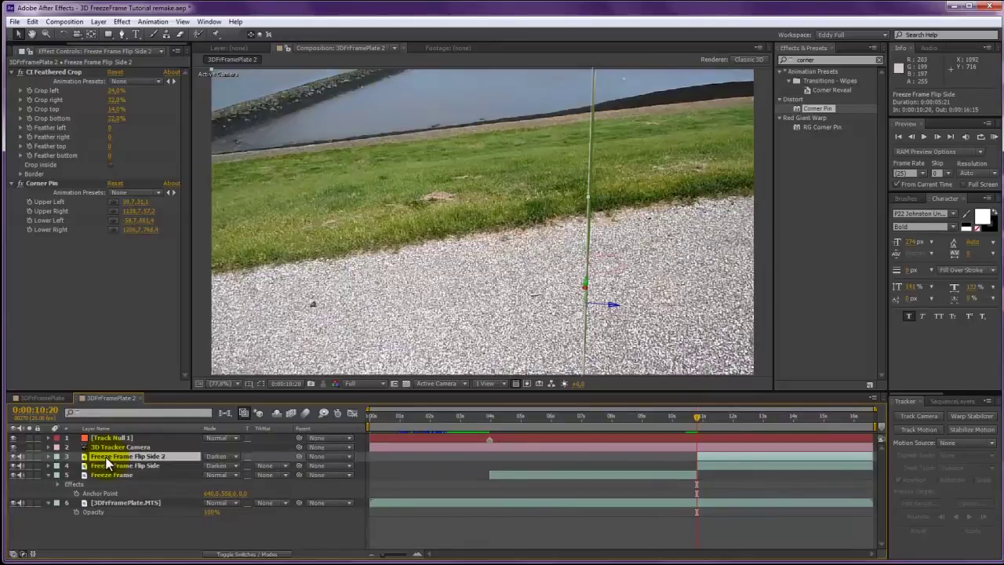
{"action": "left_click", "coordinate": [879, 60]}
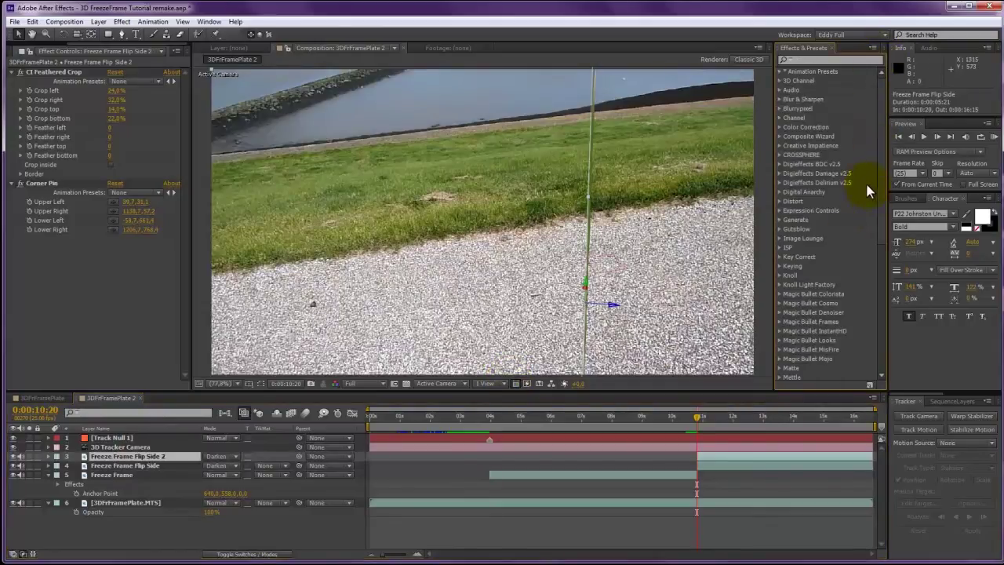
{"action": "left_click", "coordinate": [779, 128]}
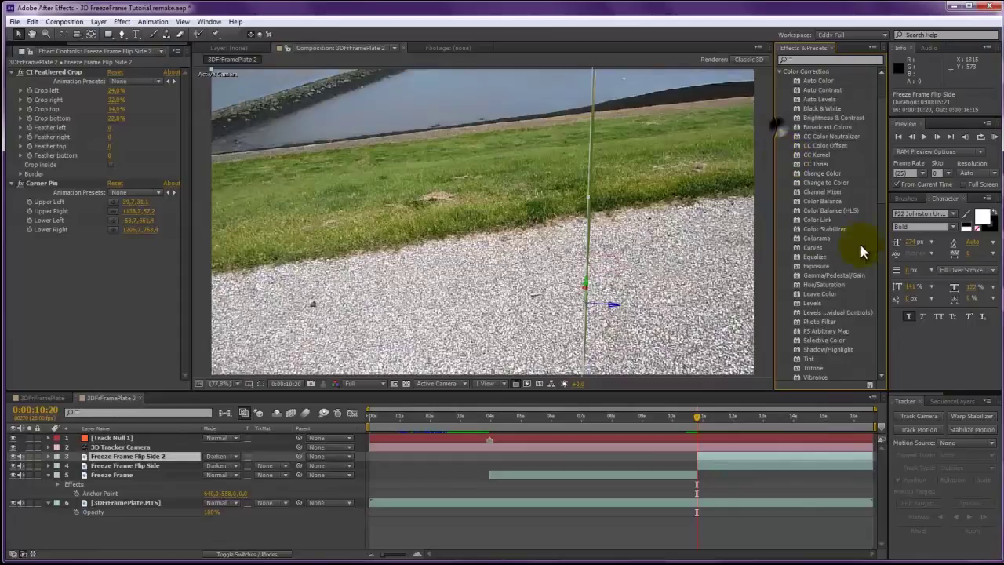
{"action": "scroll", "coordinate": [882, 190], "scroll_direction": "down", "scroll_amount": 3}
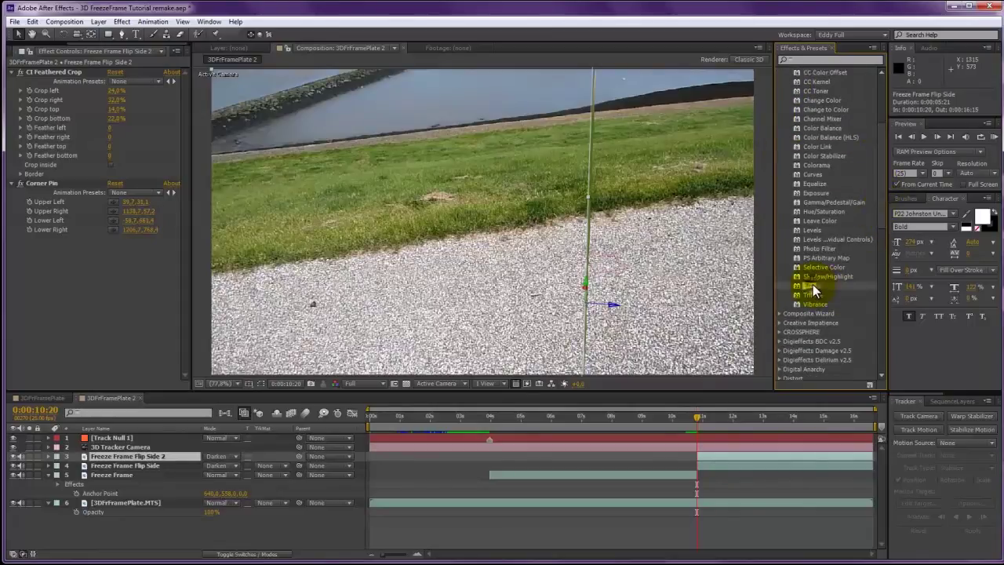
{"action": "left_click_drag", "start_coordinate": [813, 285], "coordinate": [766, 453]}
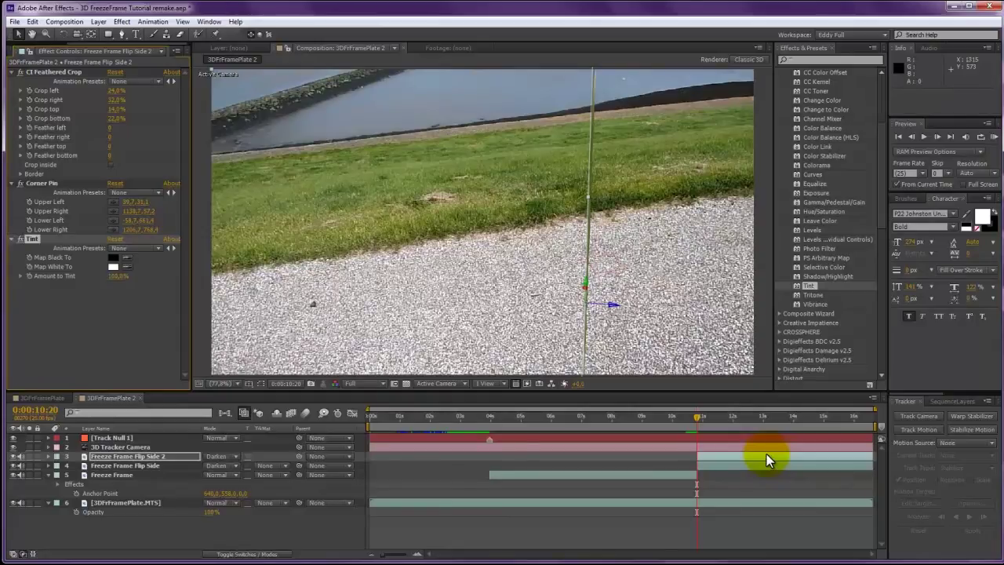
Pre-compose Freeze Frame Flip Side 2 into Freeze Frame Flip Side 2 Comp 1
{"action": "left_click", "coordinate": [110, 460]}
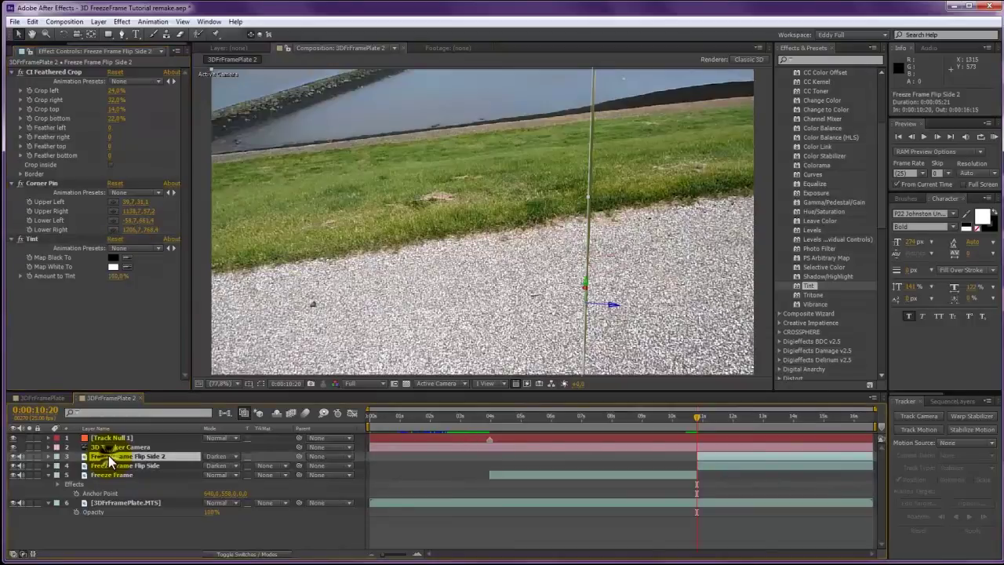
{"action": "left_click", "coordinate": [98, 21]}
{"action": "left_click", "coordinate": [127, 420]}
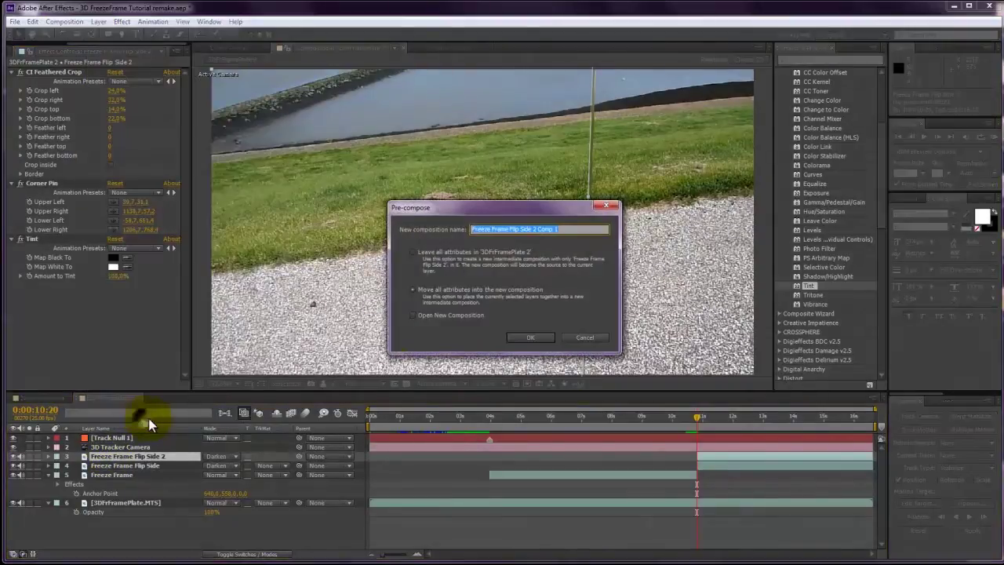
{"action": "left_click", "coordinate": [525, 339]}
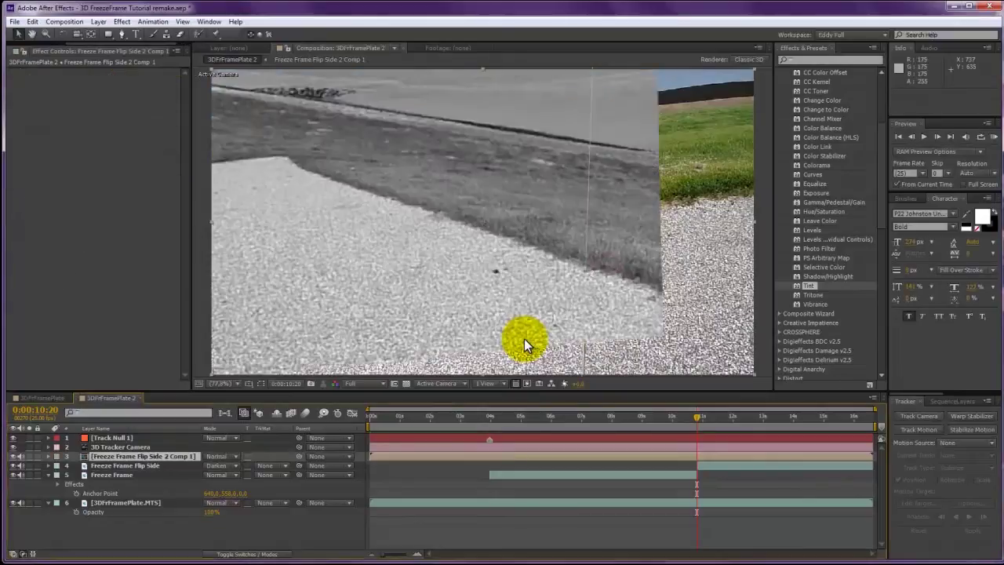
{"action": "left_click_drag", "start_coordinate": [695, 419], "coordinate": [712, 418]}
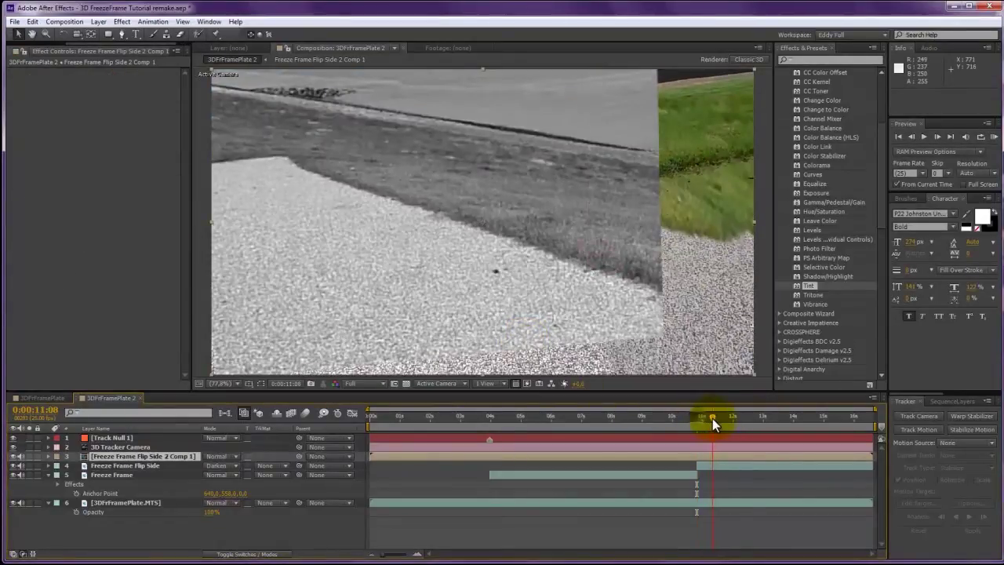
Change the render switches on the Freeze Frame Flip Side 2 Comp 1 layer
{"action": "left_click", "coordinate": [265, 554]}
{"action": "left_click", "coordinate": [263, 457]}
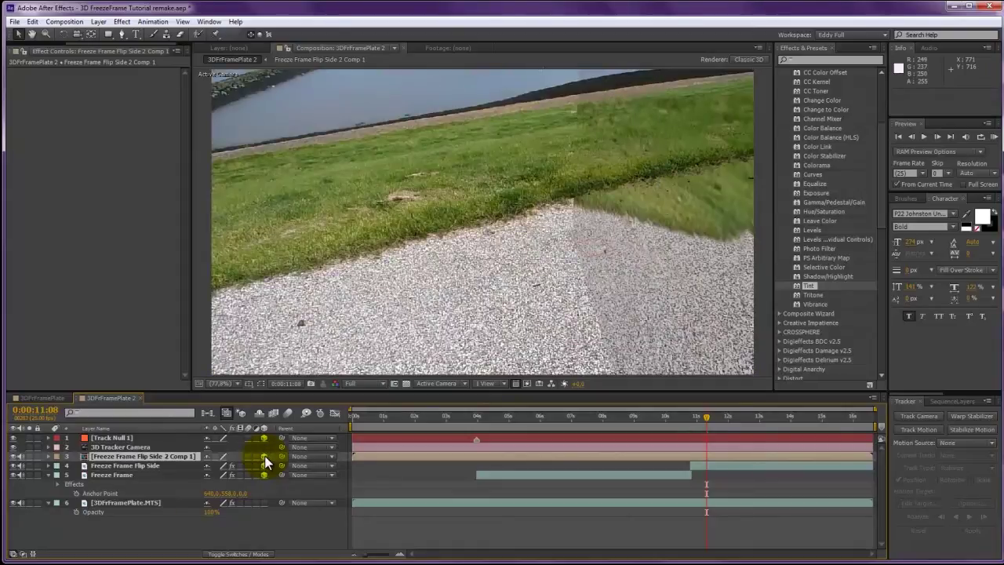
{"action": "left_click", "coordinate": [215, 456]}
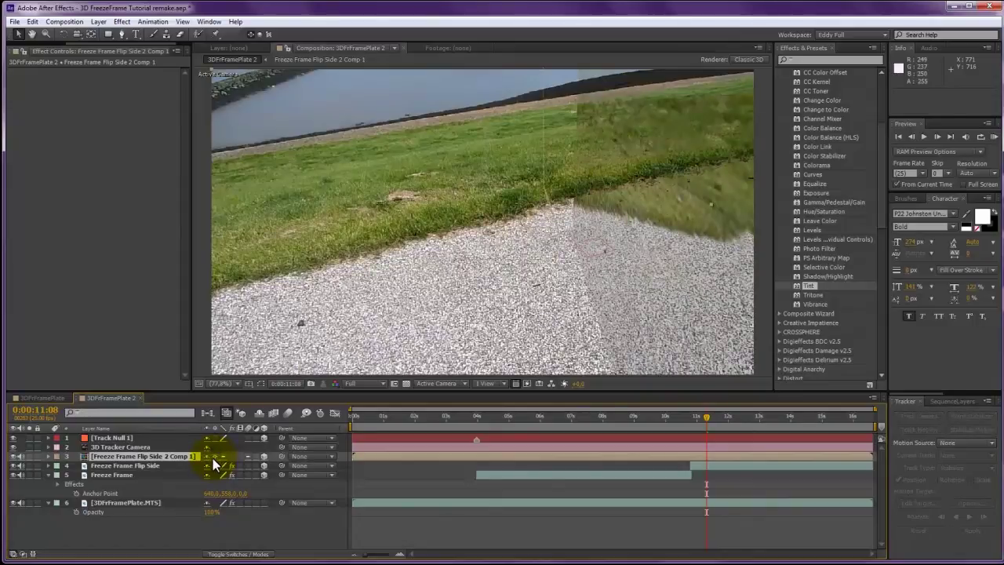
{"action": "left_click", "coordinate": [236, 553]}
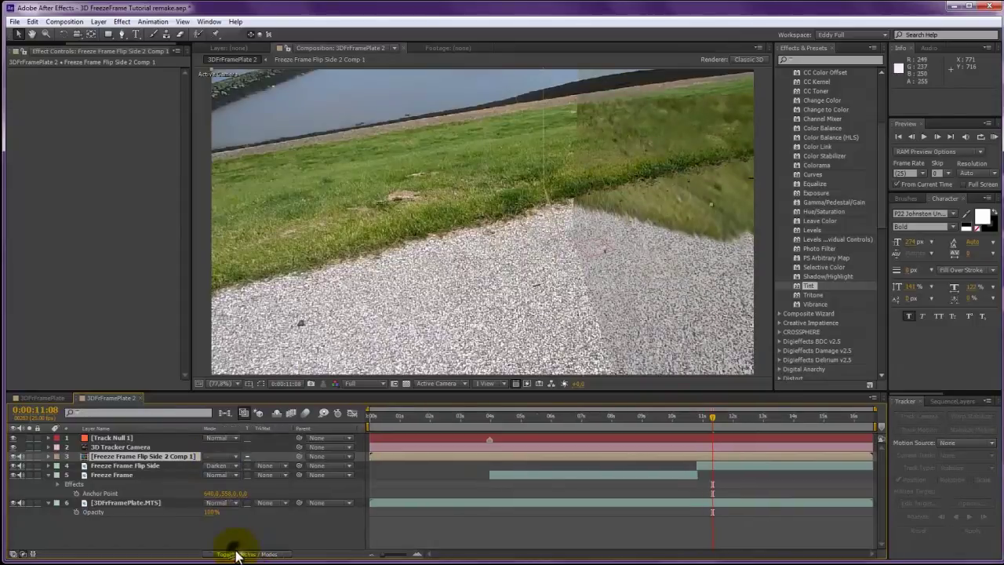
{"action": "left_click", "coordinate": [232, 455]}
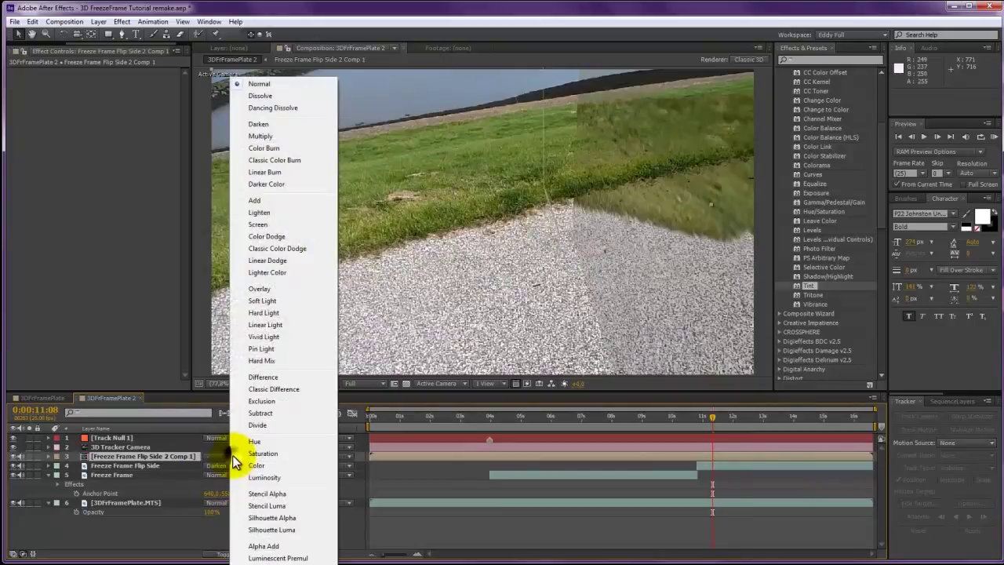
{"action": "left_click", "coordinate": [188, 520]}
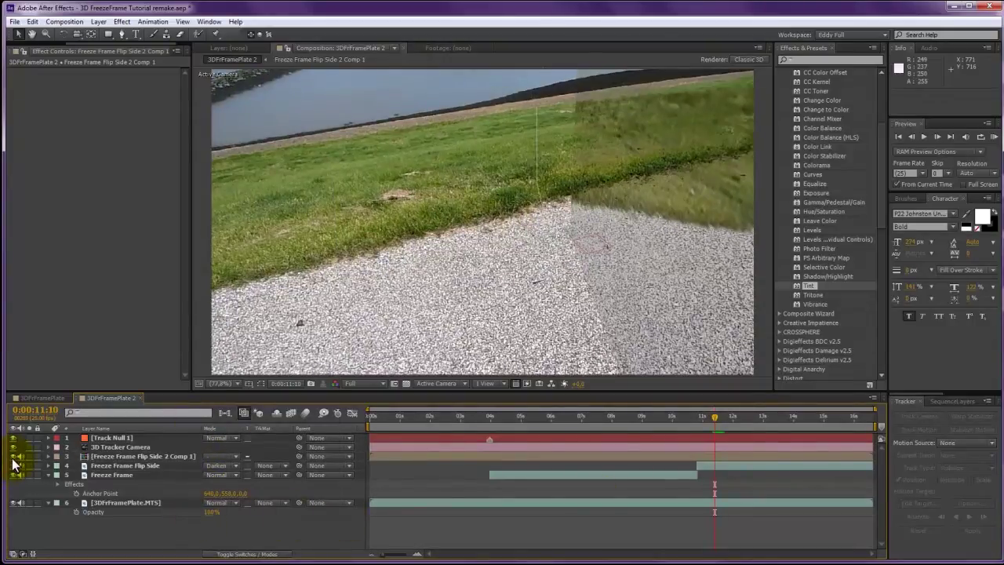
Hide the precomp layer and move it below 3DFrFramePlate.MTS at the bottom of the stack
{"action": "left_click", "coordinate": [13, 457]}
{"action": "left_click_drag", "start_coordinate": [109, 461], "coordinate": [100, 530]}
{"action": "left_click", "coordinate": [49, 466]}
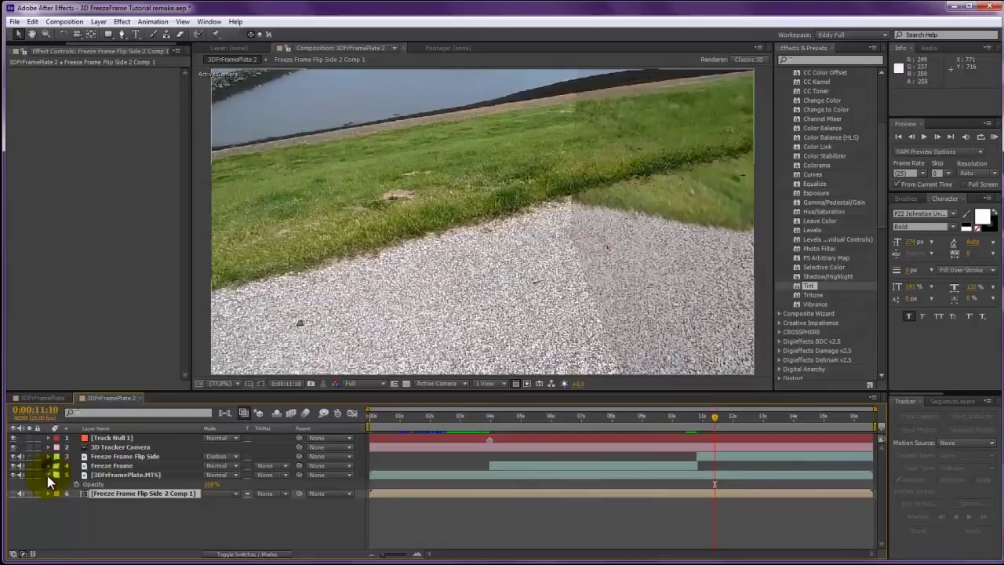
{"action": "left_click", "coordinate": [48, 475]}
{"action": "key", "text": "Page_Up"}
{"action": "key", "text": "Page_Up"}
{"action": "key", "text": "Page_Up"}
{"action": "key", "text": "Page_Up"}
{"action": "key", "text": "Page_Up"}
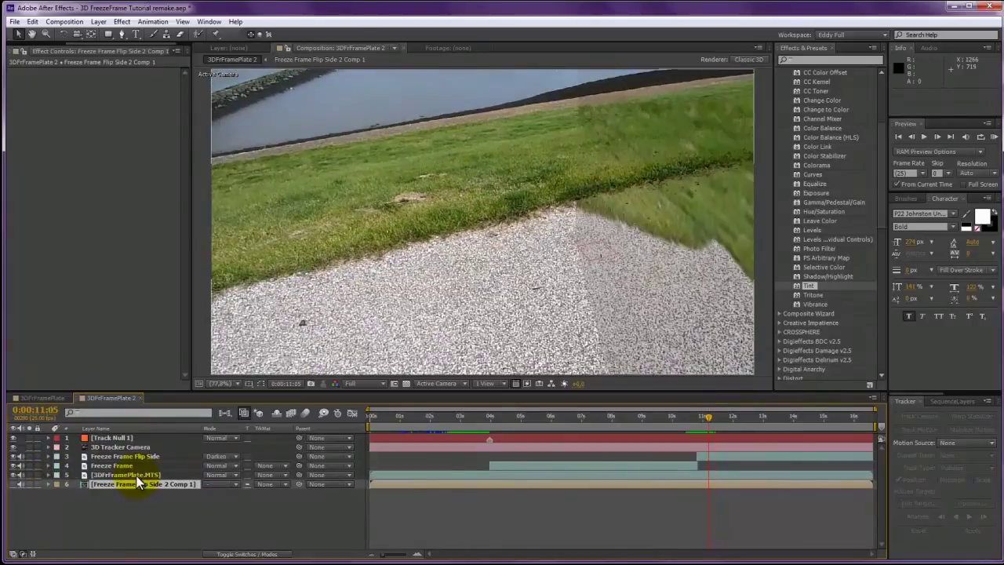
Duplicate 3DFrFramePlate.MTS and delete the 3D Camera Tracker from the copy
{"action": "left_click", "coordinate": [137, 476]}
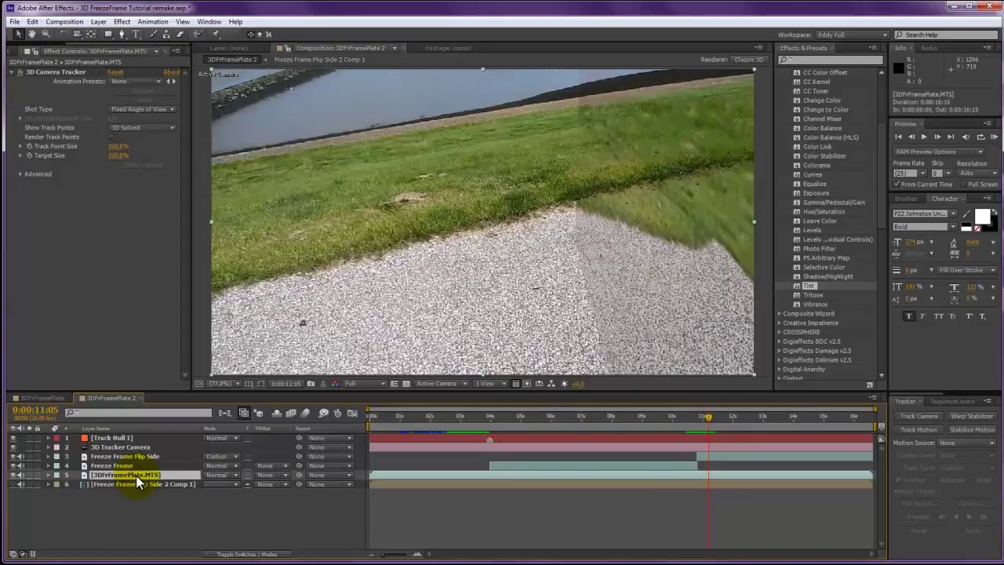
{"action": "key", "text": "ctrl+d"}
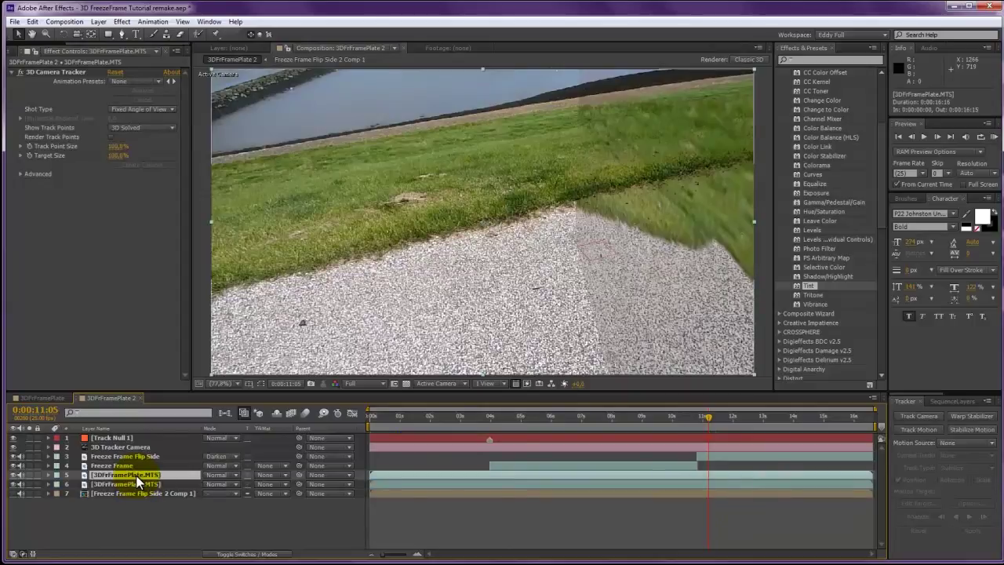
{"action": "left_click", "coordinate": [54, 72]}
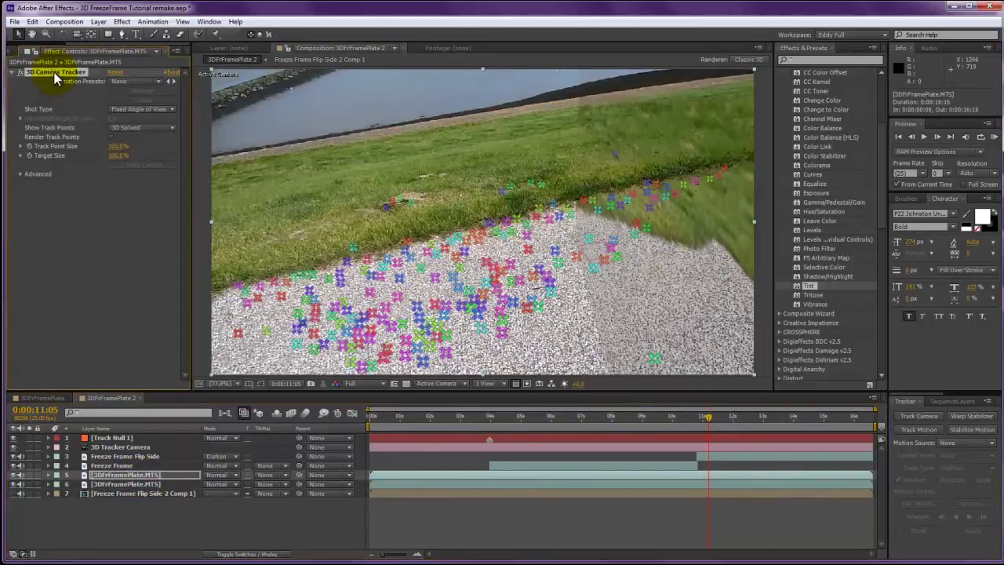
{"action": "key", "text": "Delete"}
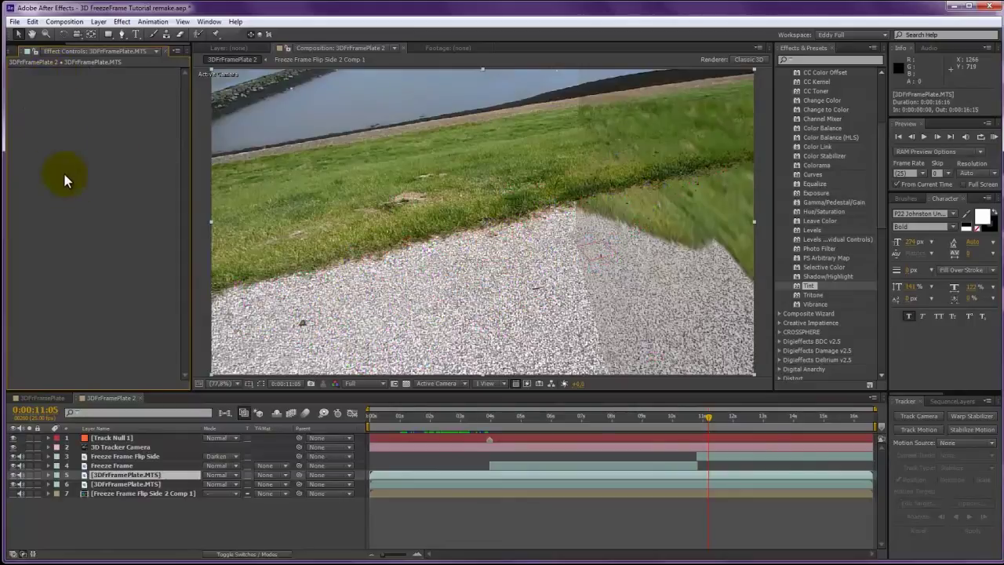
Search 'cc gl' and apply CC Glass to the footage copy
{"action": "left_click", "coordinate": [797, 58]}
{"action": "type", "text": "cc g"}
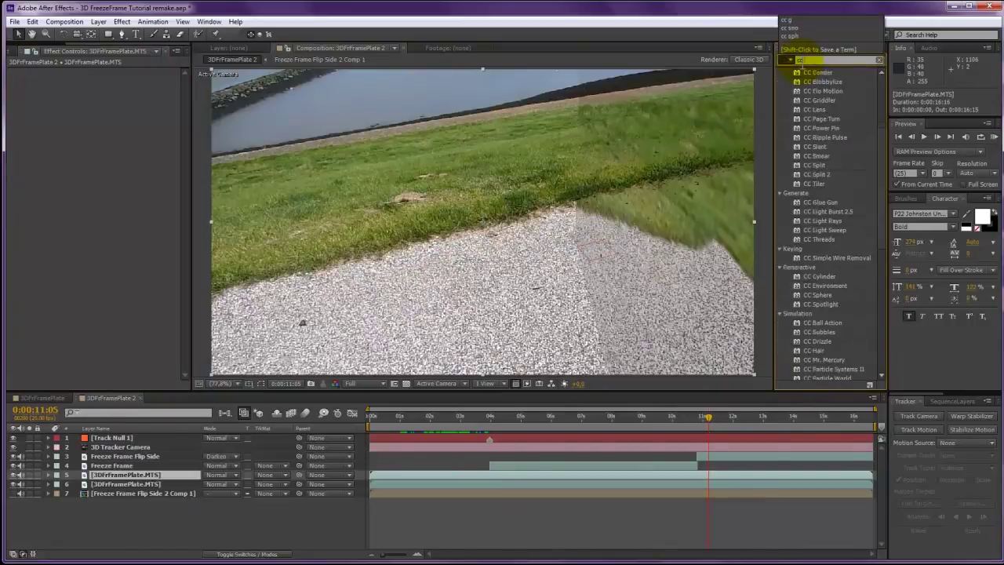
{"action": "type", "text": "l"}
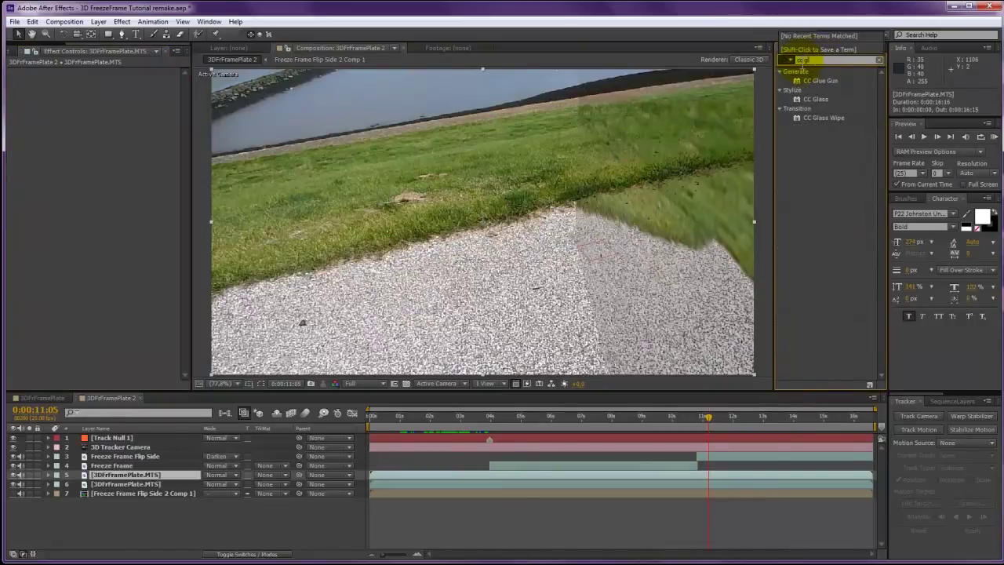
{"action": "left_click_drag", "start_coordinate": [808, 98], "coordinate": [737, 474]}
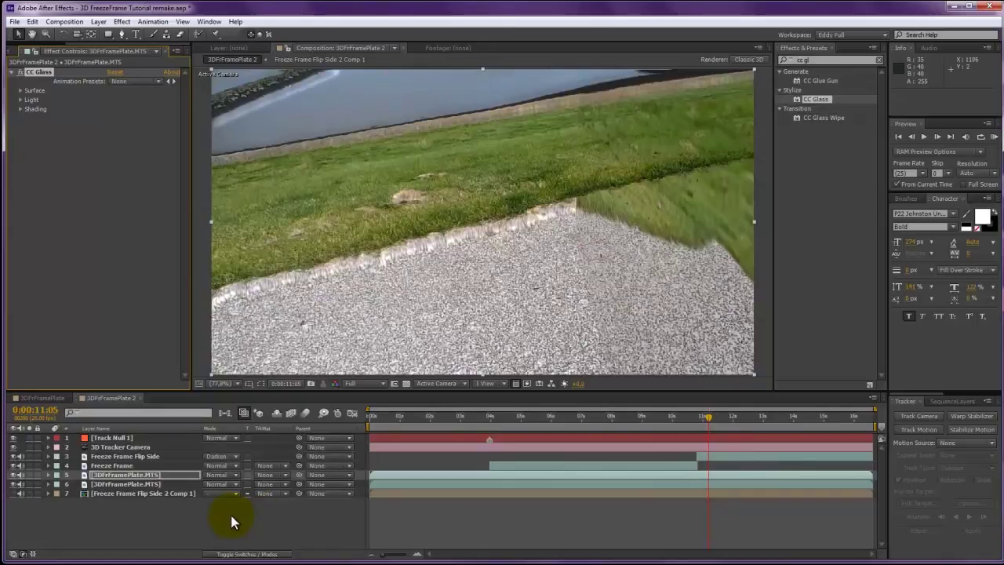
Set CC Glass's Bump Map to Freeze Frame Flip Side 2 Comp 1, Height 17, Displacement 250
{"action": "left_click", "coordinate": [20, 91]}
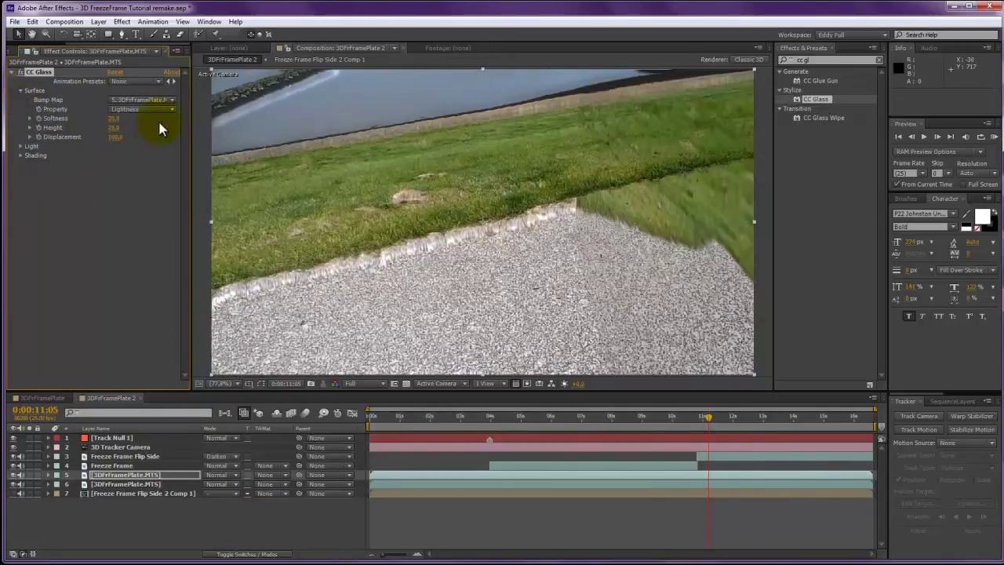
{"action": "left_click", "coordinate": [171, 99]}
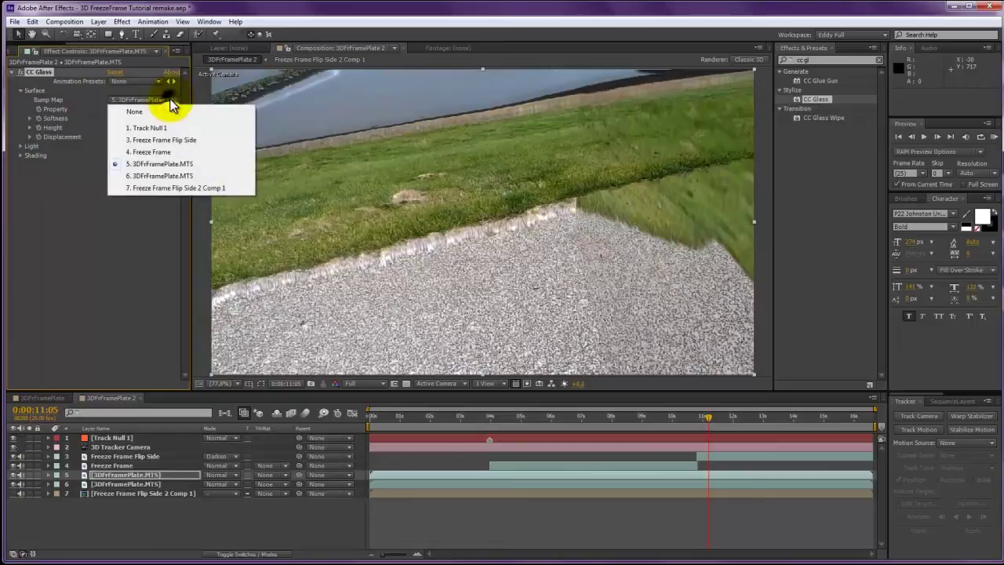
{"action": "left_click", "coordinate": [155, 188]}
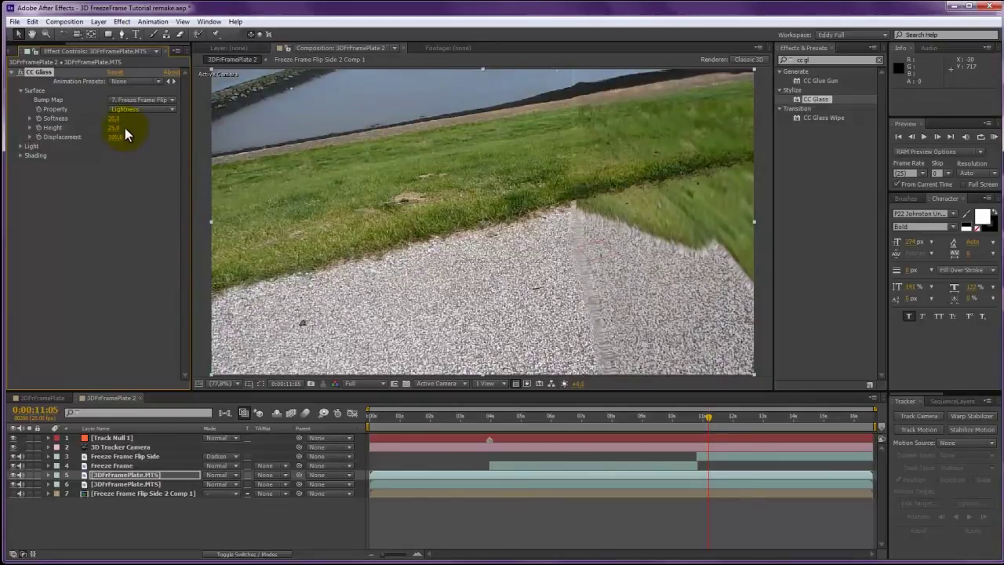
{"action": "left_click_drag", "start_coordinate": [124, 128], "coordinate": [202, 136]}
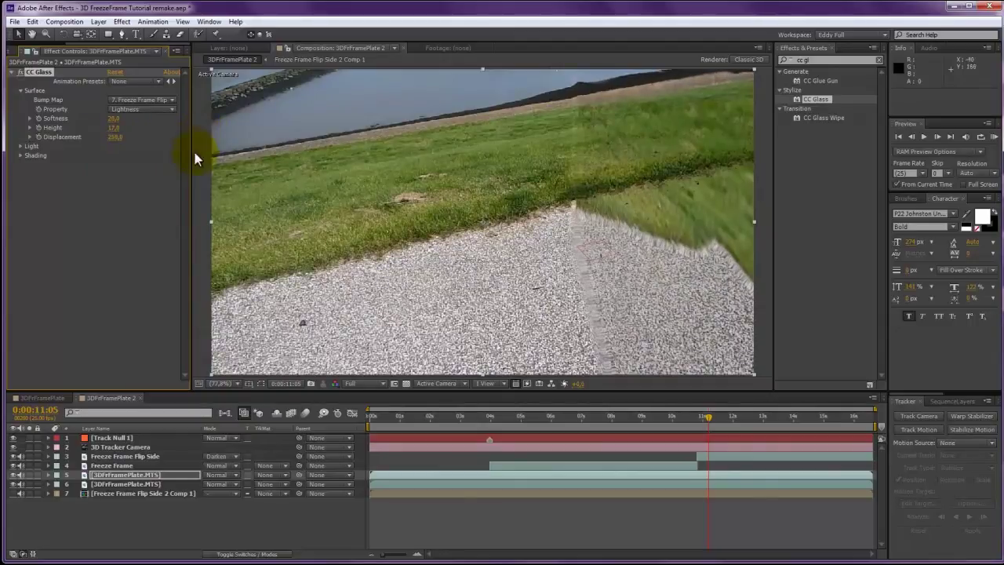
{"action": "left_click_drag", "start_coordinate": [710, 419], "coordinate": [813, 374]}
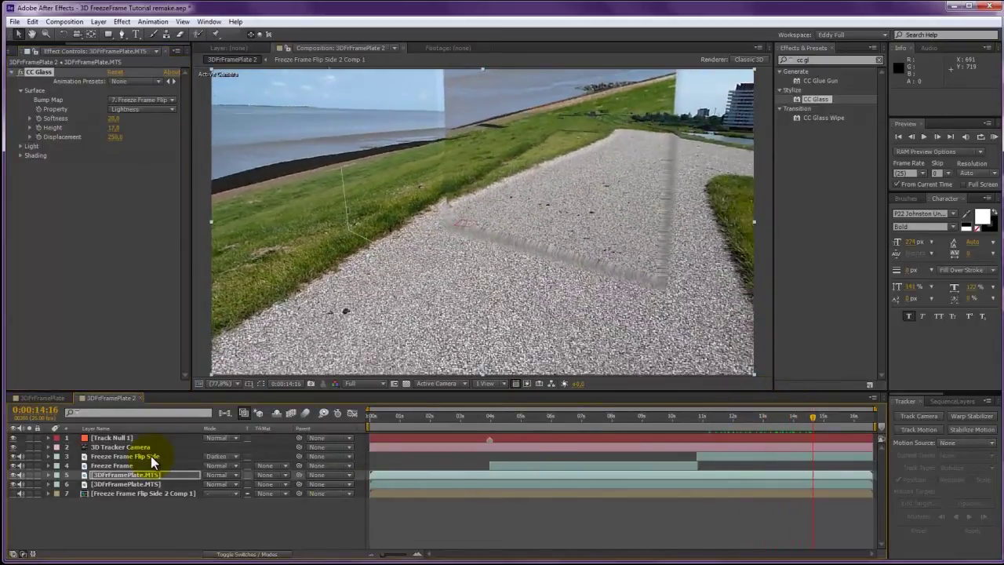
Lower Freeze Frame Flip Side's opacity so it becomes semi-transparent
{"action": "left_click", "coordinate": [151, 456]}
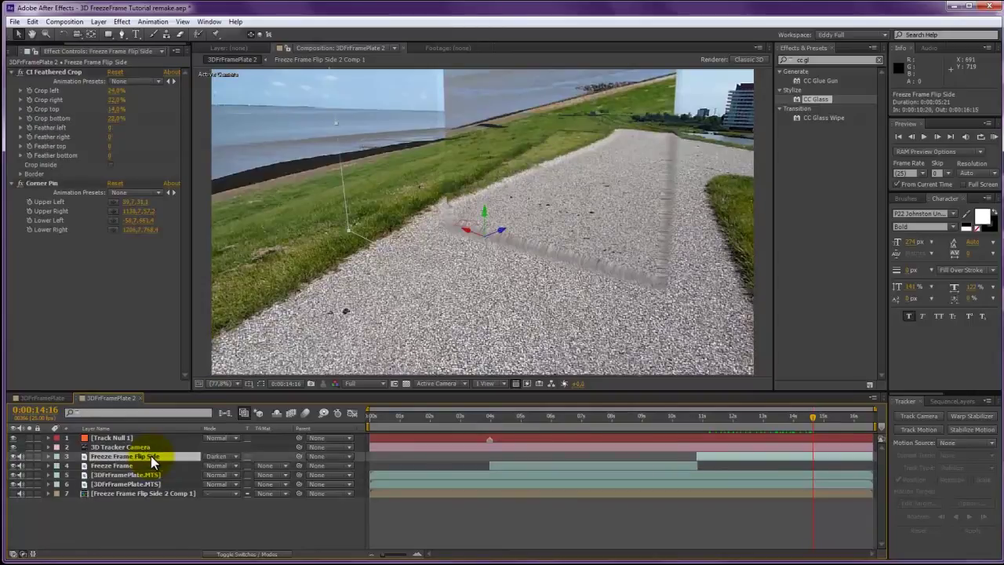
{"action": "key", "text": "t"}
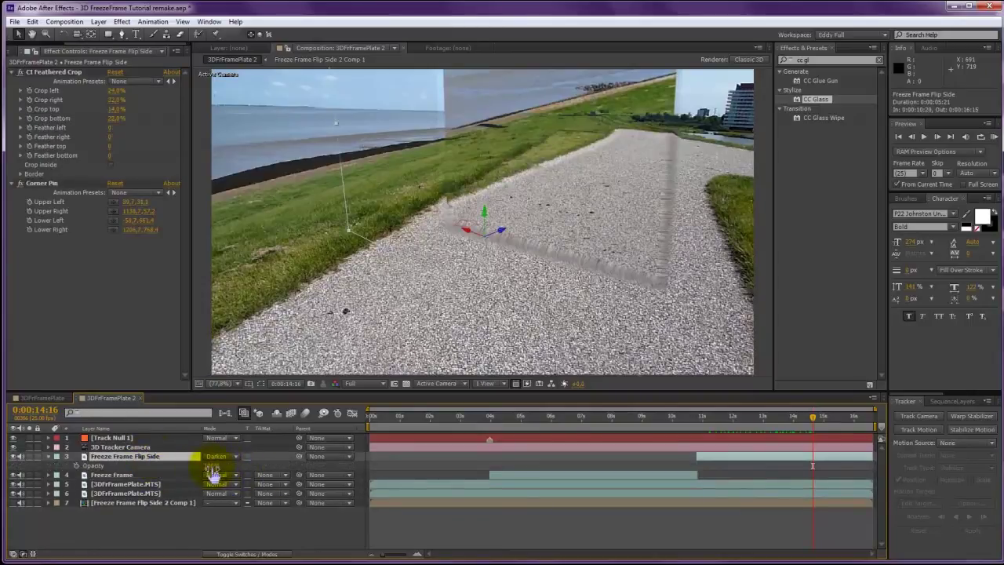
{"action": "left_click_drag", "start_coordinate": [213, 466], "coordinate": [196, 468]}
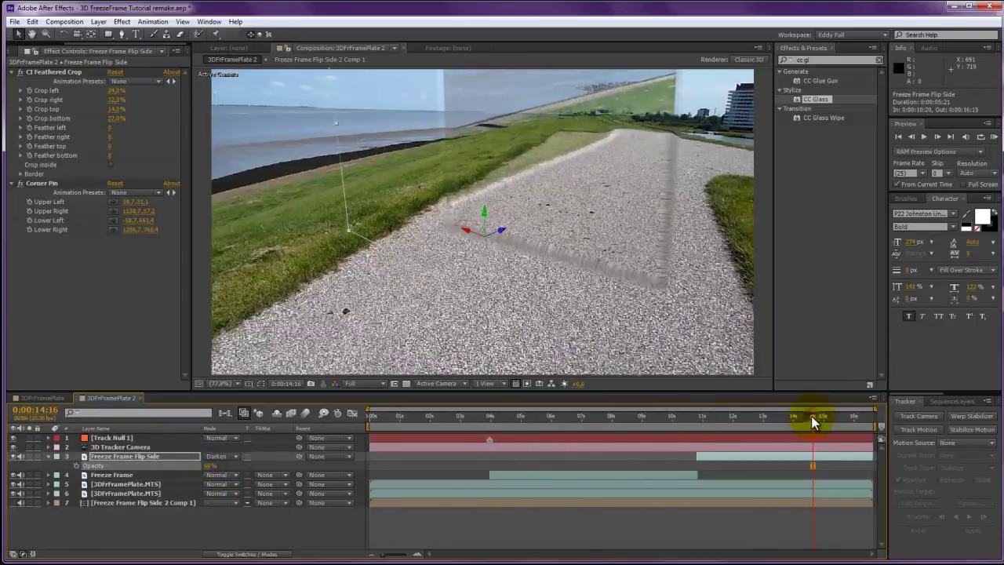
Move the opacity keyframe to 0:00:04:10 and start the glass footage copy at 0:00:10:20
{"action": "left_click_drag", "start_coordinate": [812, 416], "coordinate": [502, 423]}
{"action": "key", "text": "ctrl+x"}
{"action": "key", "text": "ctrl+v"}
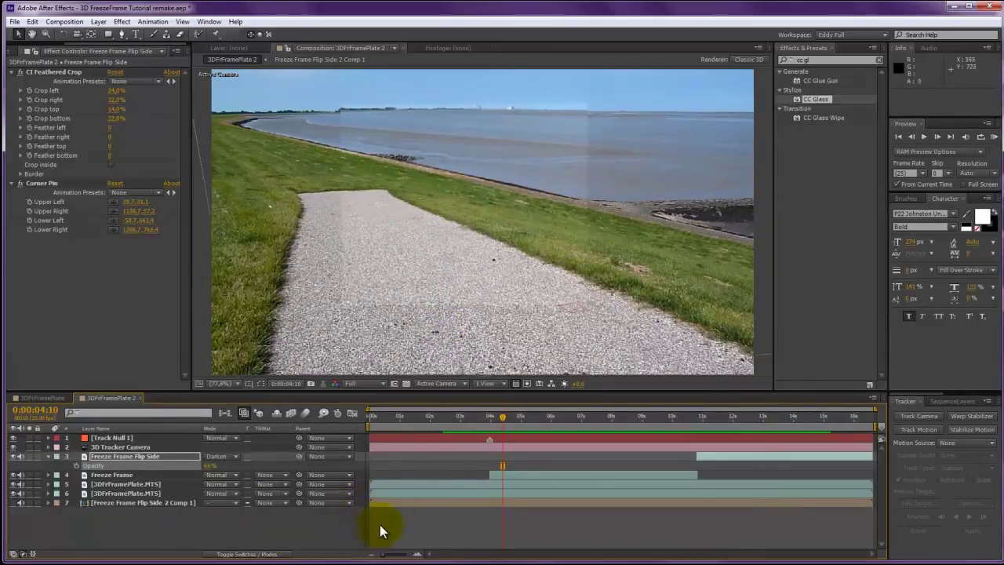
{"action": "left_click_drag", "start_coordinate": [369, 484], "coordinate": [695, 482]}
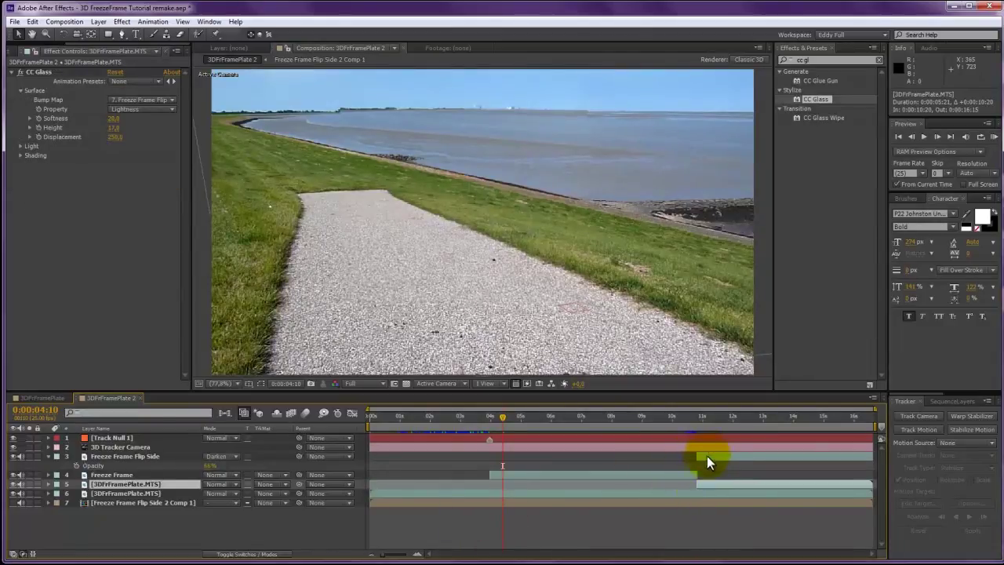
{"action": "left_click_drag", "start_coordinate": [502, 416], "coordinate": [467, 422]}
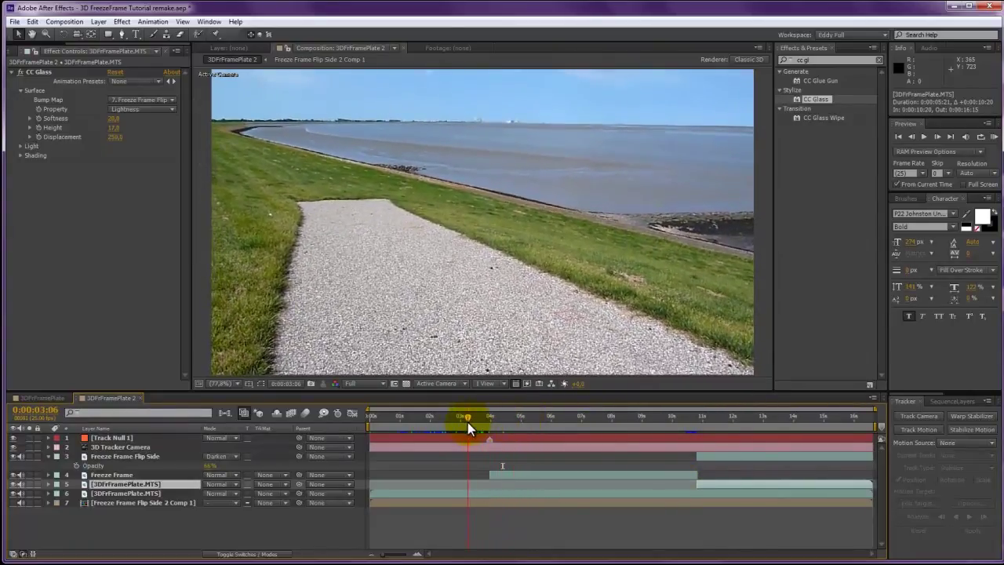
{"action": "left_click", "coordinate": [994, 137]}
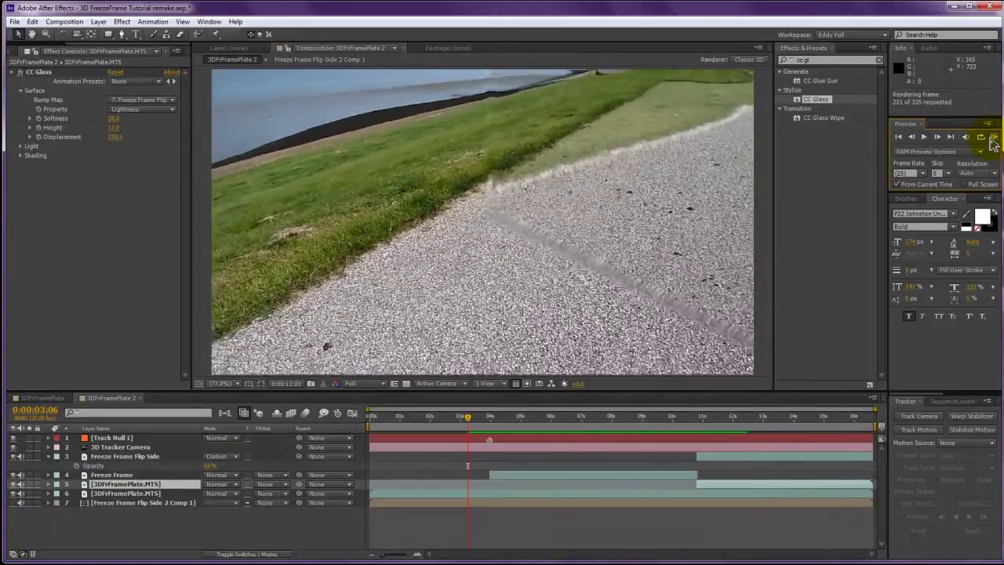
{"action": "left_click", "coordinate": [992, 139]}
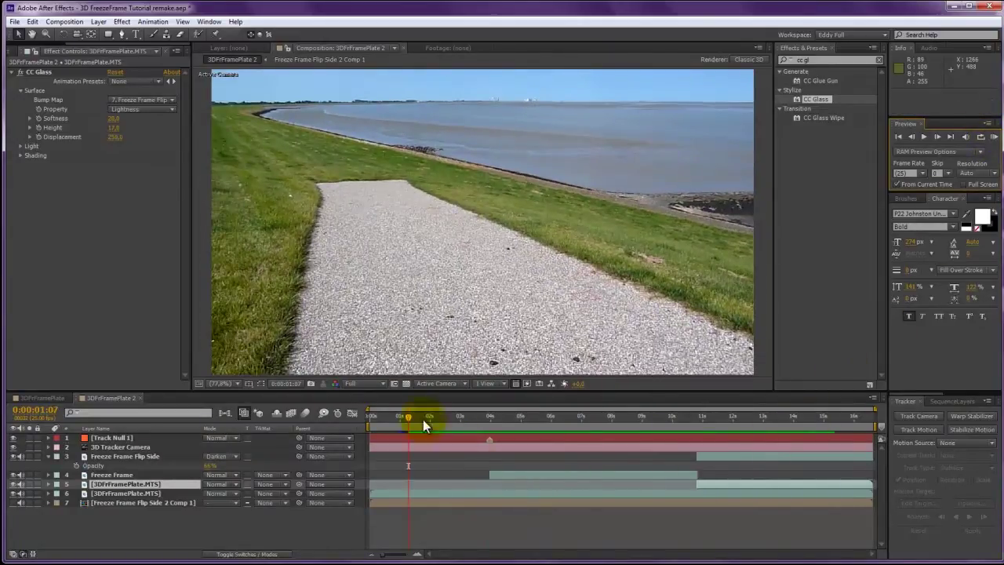